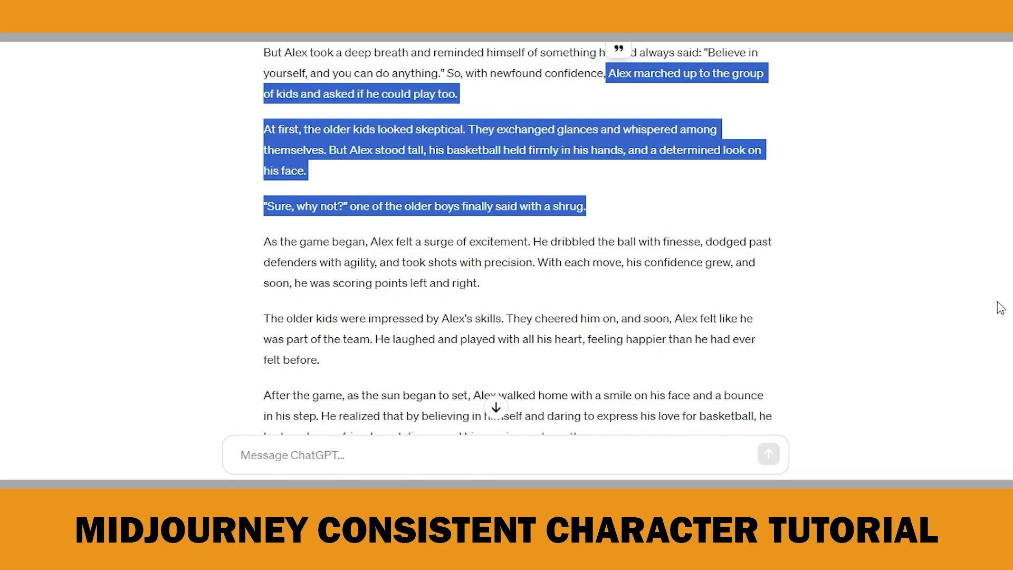
Send the message "I want to generate images for each Page. Please write me the prompts of each illustration".
{"action": "left_click", "coordinate": [1001, 308]}
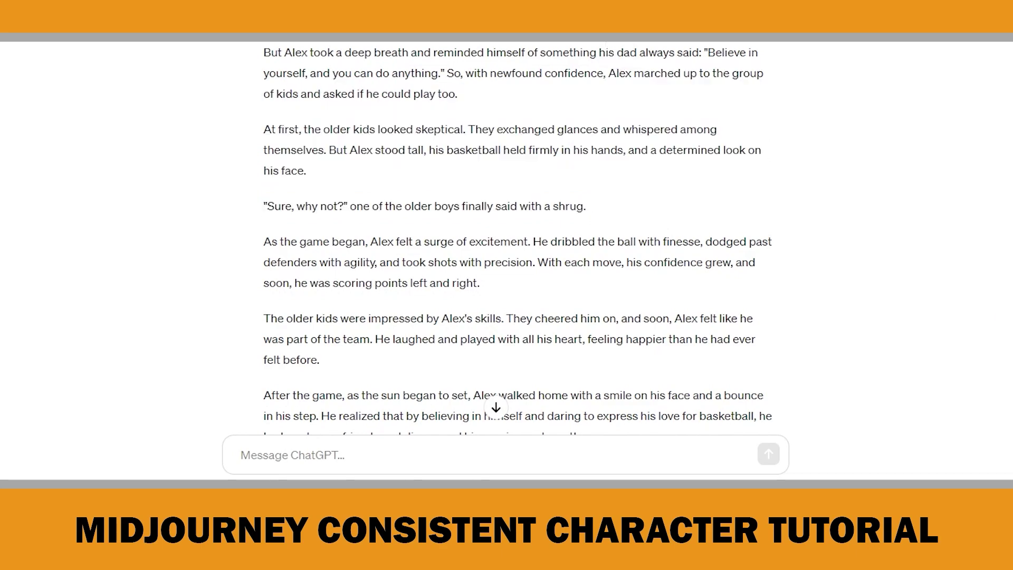
{"action": "scroll", "coordinate": [998, 308], "scroll_direction": "down", "scroll_amount": 5}
{"action": "scroll", "coordinate": [503, 236], "scroll_direction": "down", "scroll_amount": 15}
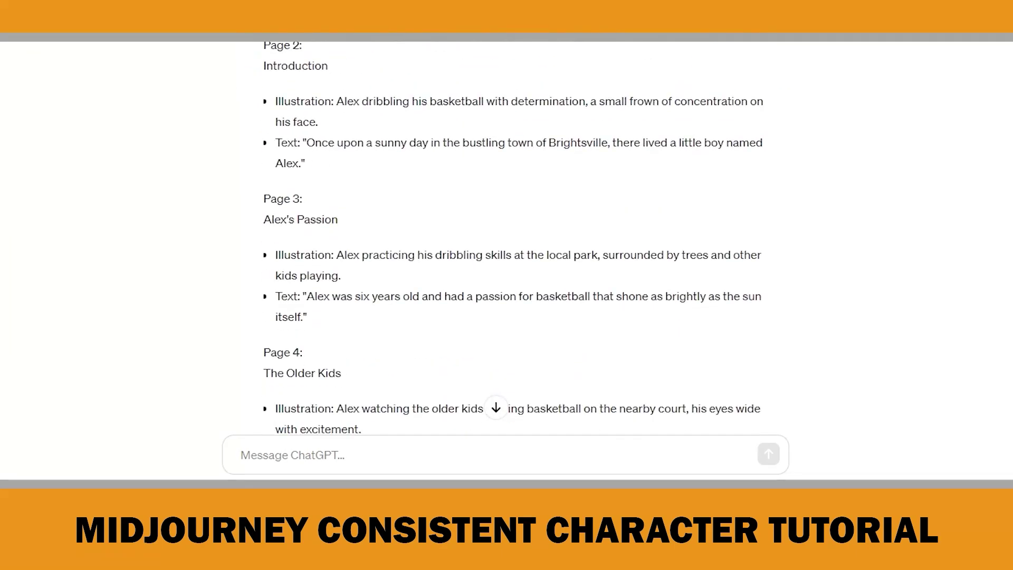
{"action": "scroll", "coordinate": [504, 235], "scroll_direction": "down", "scroll_amount": 10}
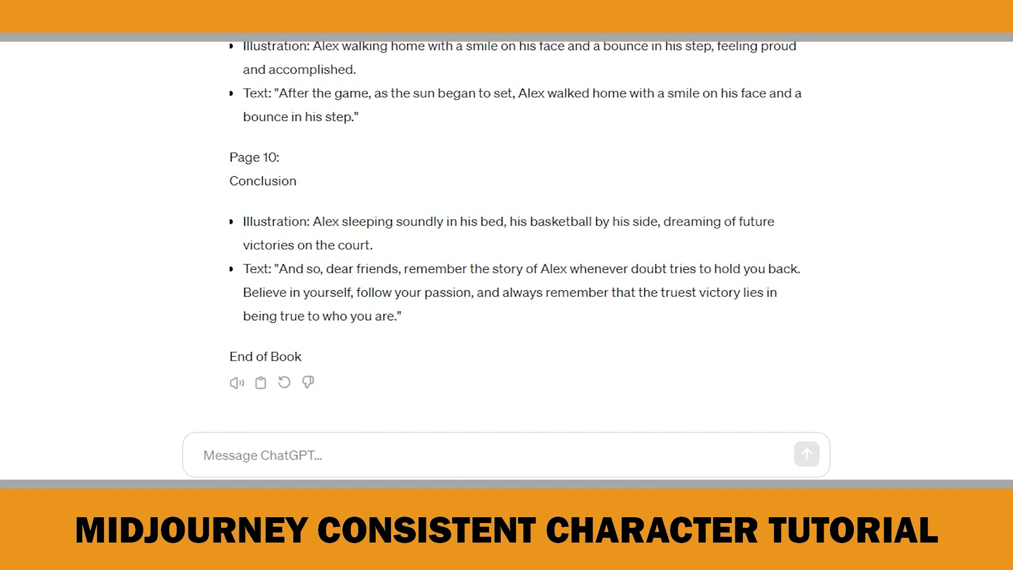
{"action": "left_click", "coordinate": [248, 452]}
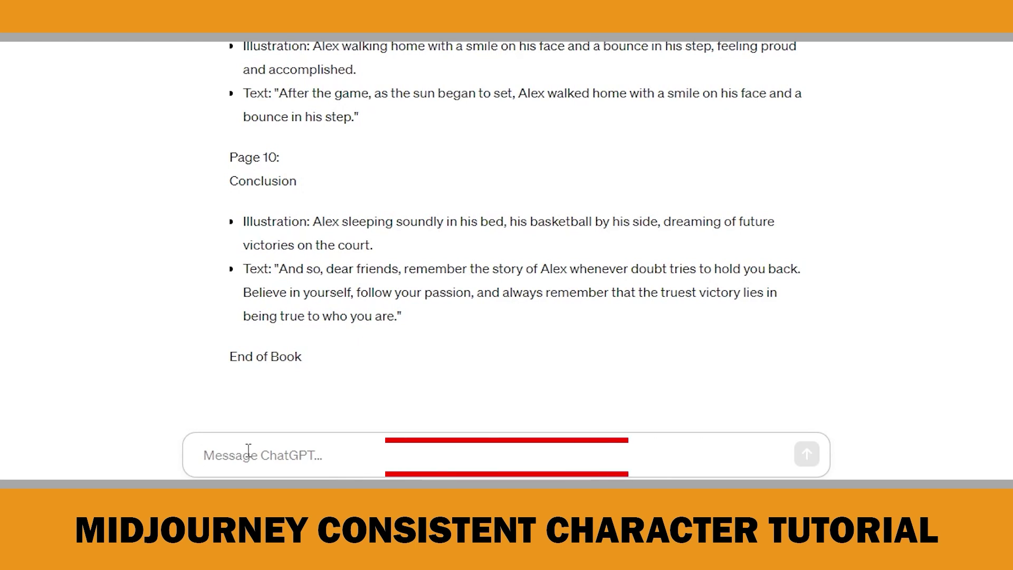
{"action": "type", "text": "I want to generate images for each Page. Please write me the prompts of each illustration"}
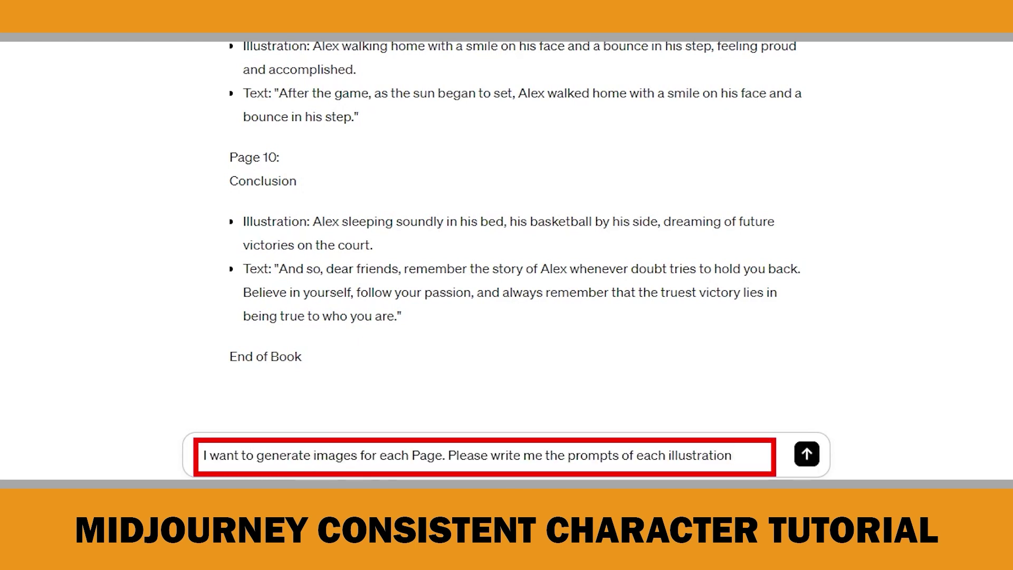
{"action": "key", "text": "Return"}
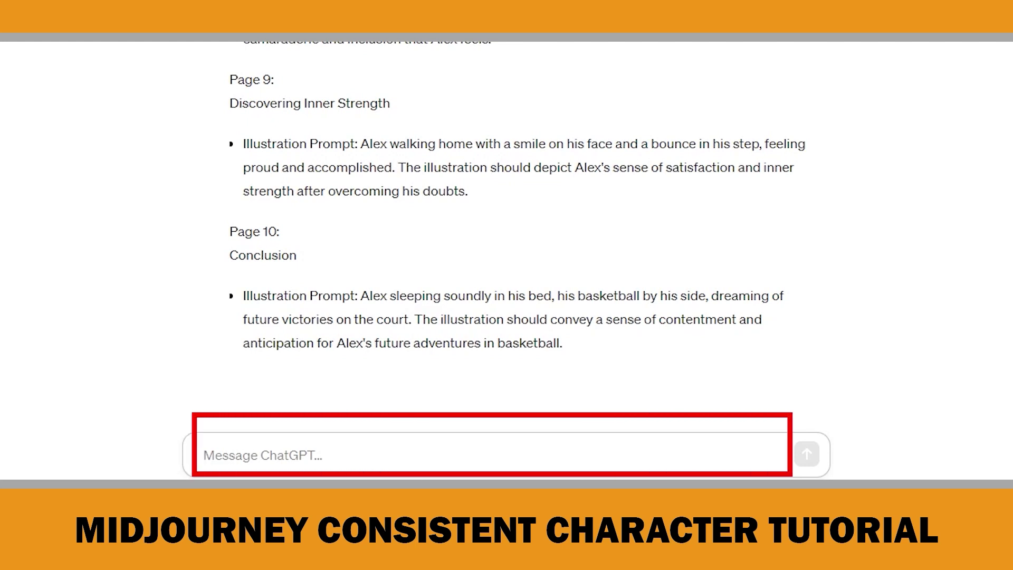
Send "I want to generate images in DALL·E for each Page. Please write me the image prompts for DALL·E of each illustration" and review the reply.
{"action": "type", "text": "I want to generate images in DALL·E for each Page. Please write me the image prompts for DALL·E of each illustration"}
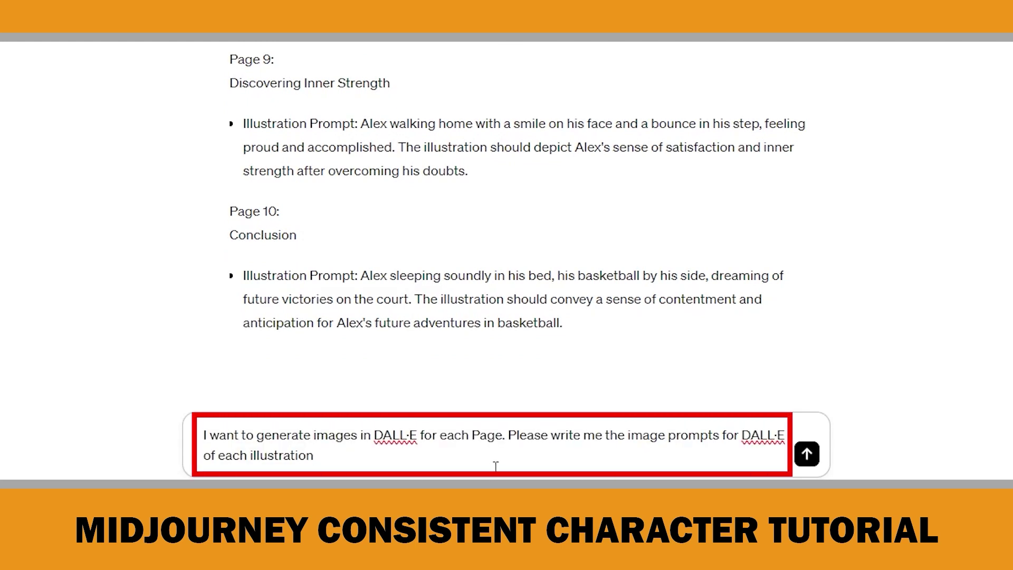
{"action": "left_click", "coordinate": [807, 455]}
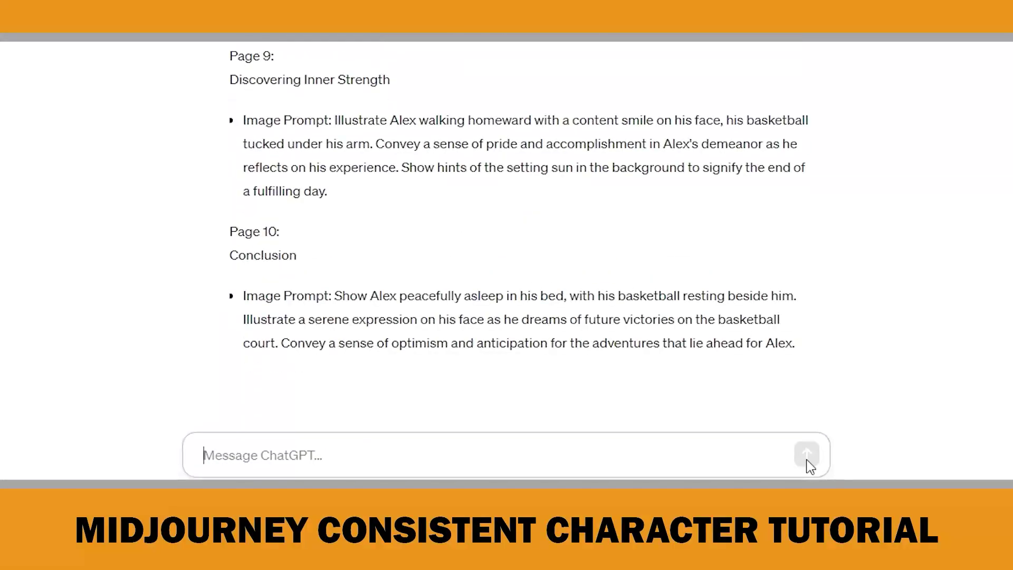
{"action": "scroll", "coordinate": [519, 232], "scroll_direction": "up", "scroll_amount": 10}
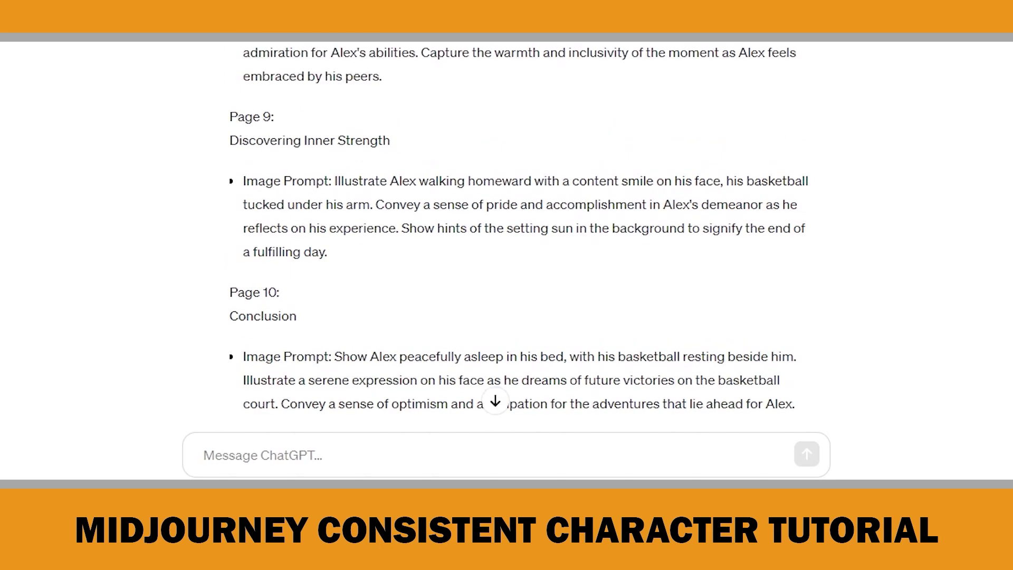
{"action": "scroll", "coordinate": [519, 237], "scroll_direction": "up", "scroll_amount": 15}
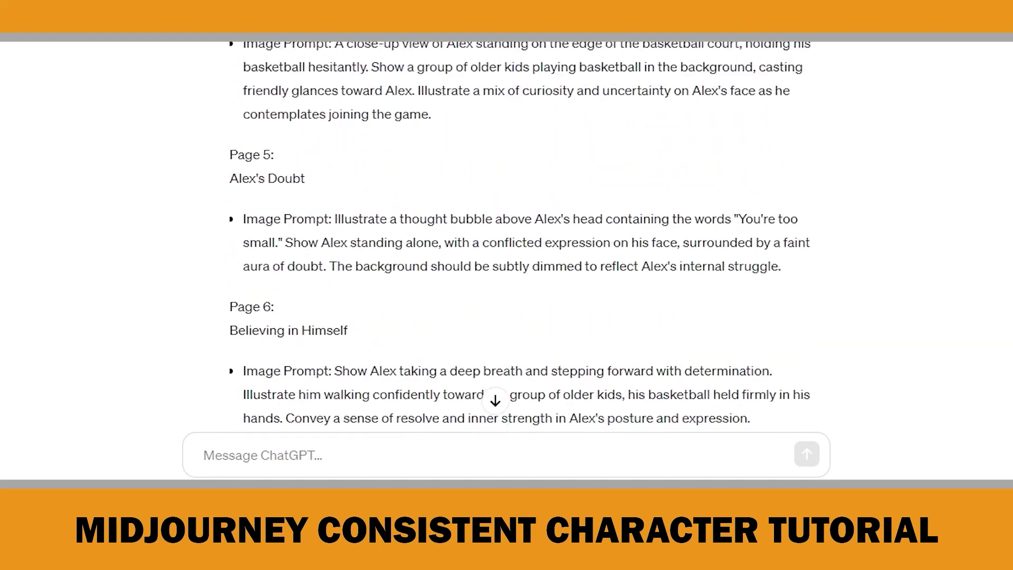
{"action": "scroll", "coordinate": [519, 237], "scroll_direction": "up", "scroll_amount": 1}
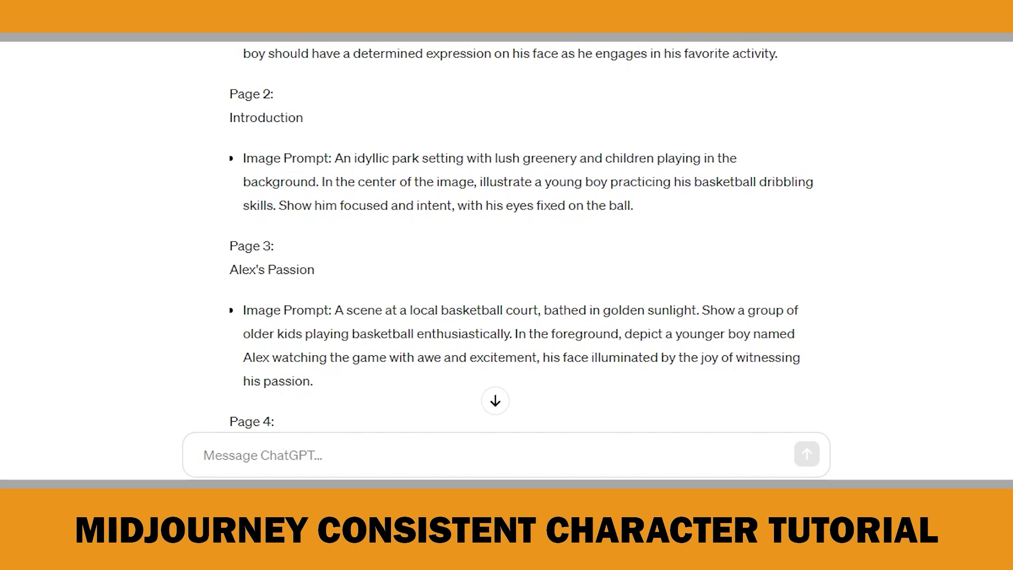
{"action": "scroll", "coordinate": [520, 237], "scroll_direction": "down", "scroll_amount": 3}
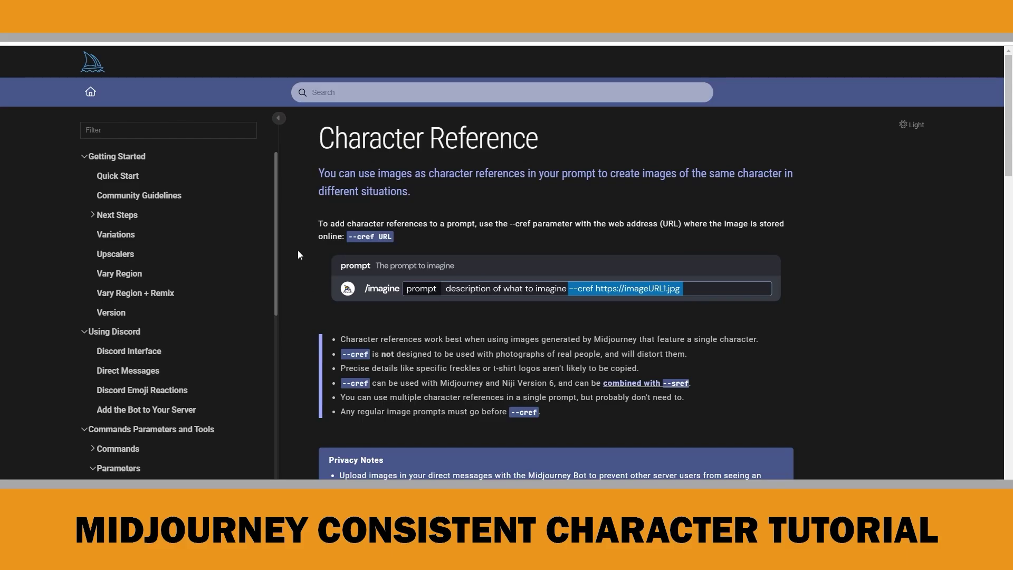
Switch to the Midjourney documentation and read the Quick Start sections on logging in to Discord, subscription plans and joining the Midjourney server.
{"action": "left_click_drag", "start_coordinate": [320, 140], "coordinate": [536, 147]}
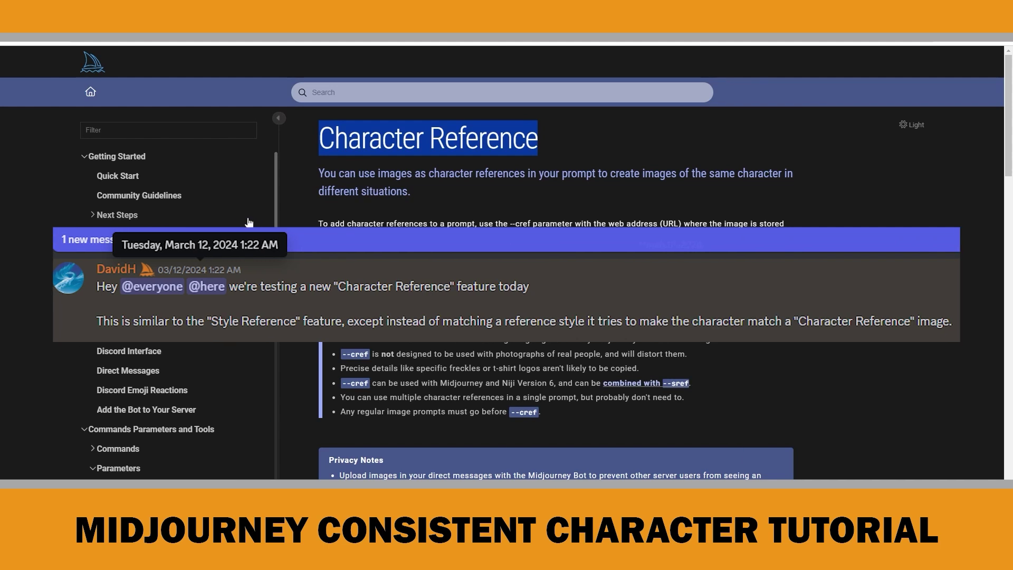
{"action": "left_click", "coordinate": [135, 177]}
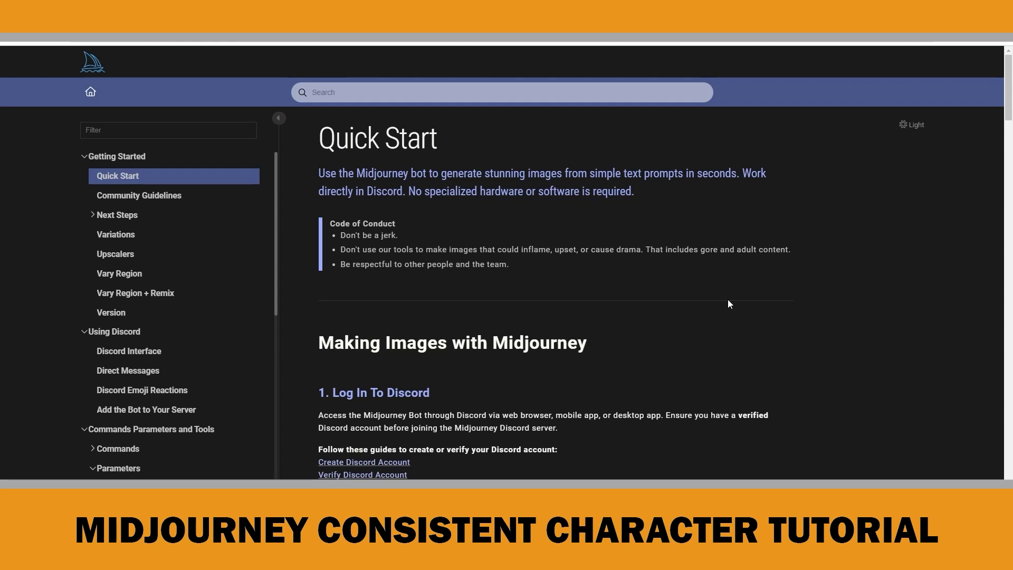
{"action": "scroll", "coordinate": [727, 304], "scroll_direction": "down", "scroll_amount": 4}
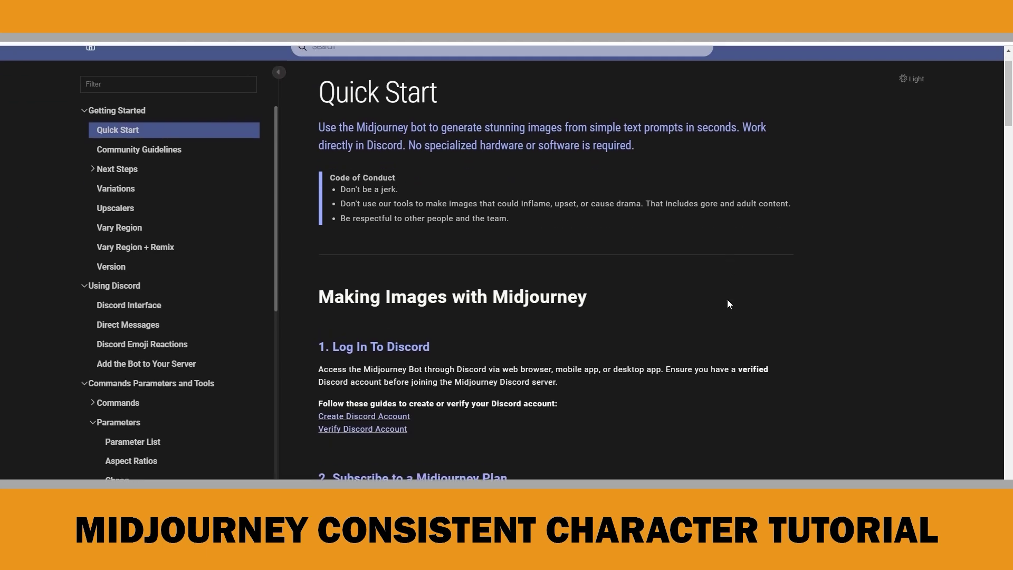
{"action": "left_click_drag", "start_coordinate": [333, 182], "coordinate": [431, 182]}
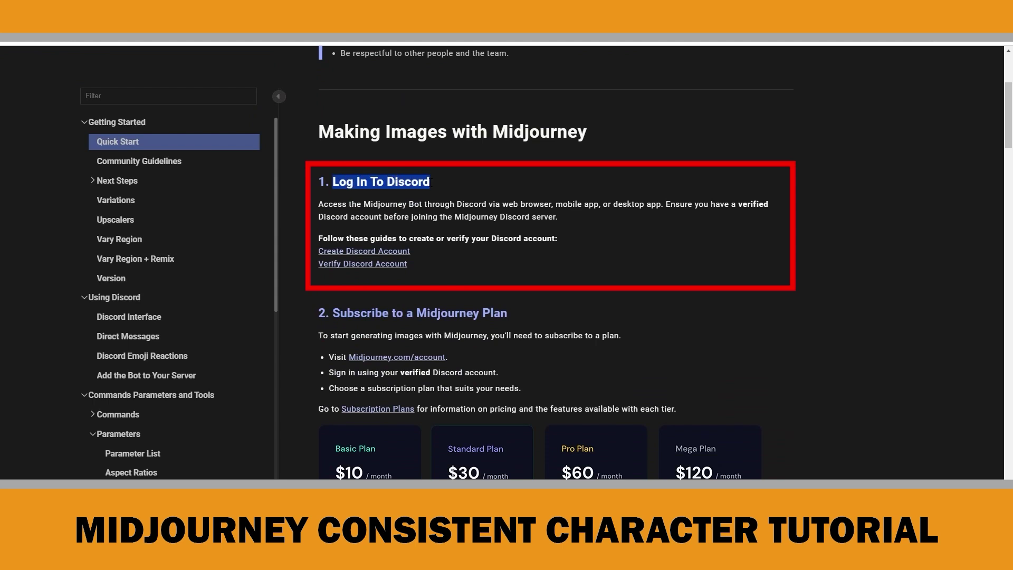
{"action": "scroll", "coordinate": [596, 277], "scroll_direction": "down", "scroll_amount": 2}
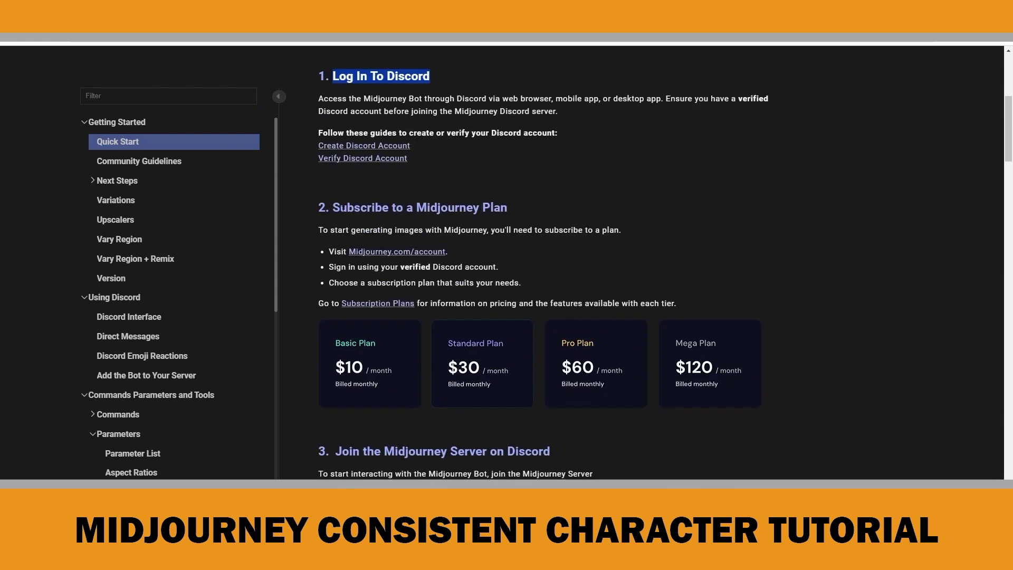
{"action": "left_click_drag", "start_coordinate": [333, 208], "coordinate": [507, 217]}
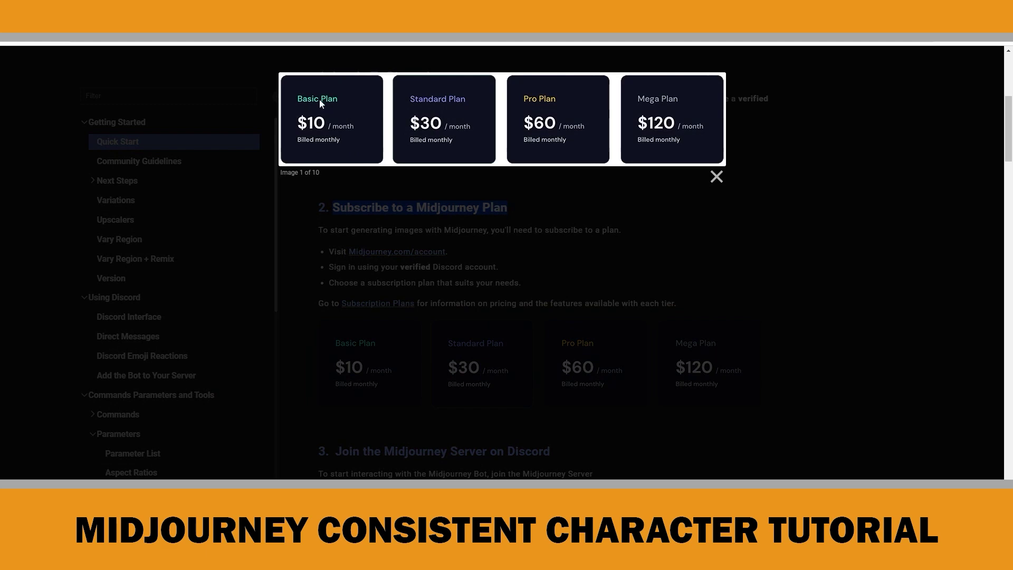
{"action": "left_click", "coordinate": [714, 179]}
{"action": "scroll", "coordinate": [760, 295], "scroll_direction": "down", "scroll_amount": 4}
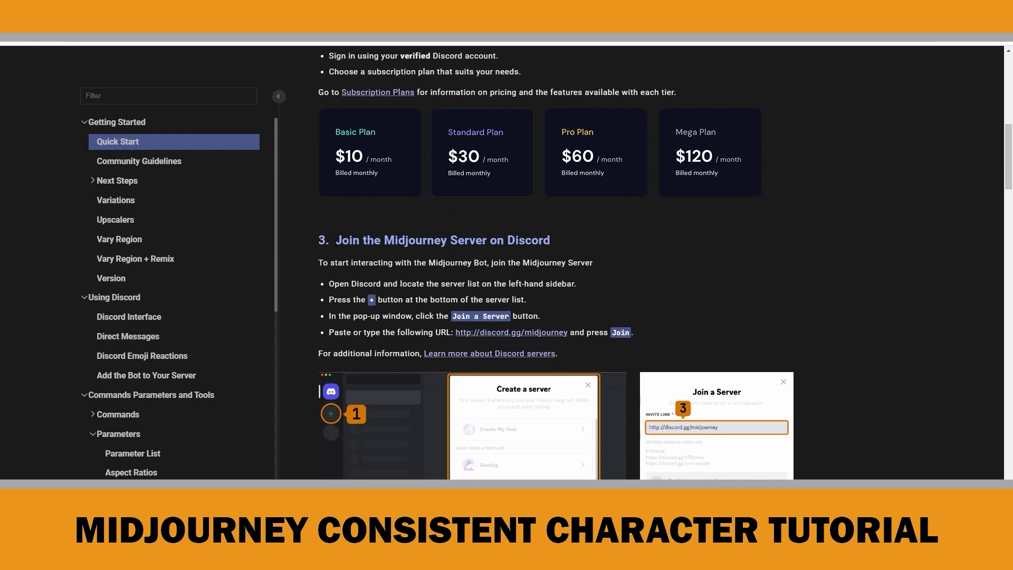
{"action": "left_click_drag", "start_coordinate": [335, 242], "coordinate": [547, 243]}
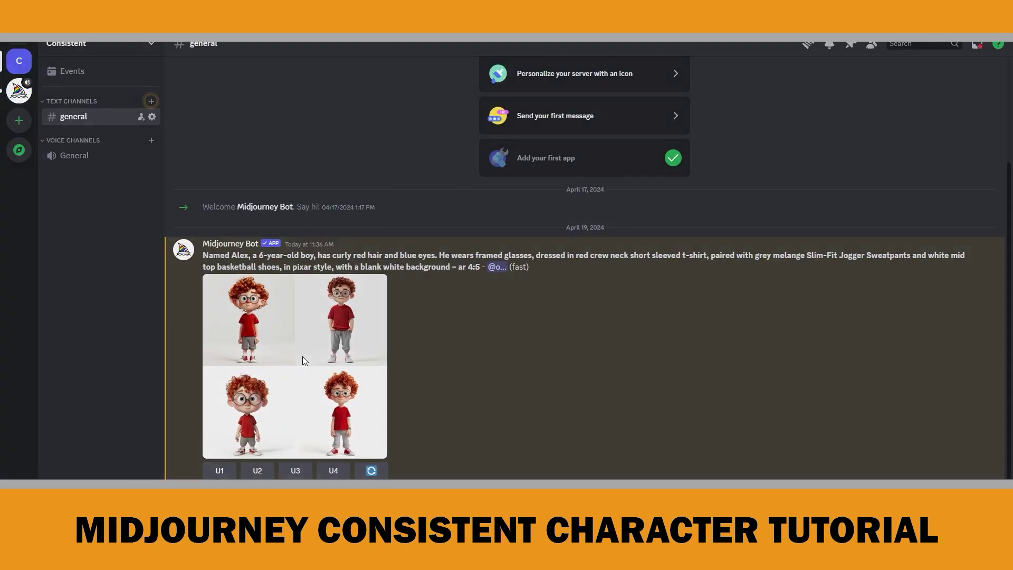
Switch to Discord, preview the grid of four Alex images, upscale the second image and view it enlarged.
{"action": "left_click", "coordinate": [302, 356]}
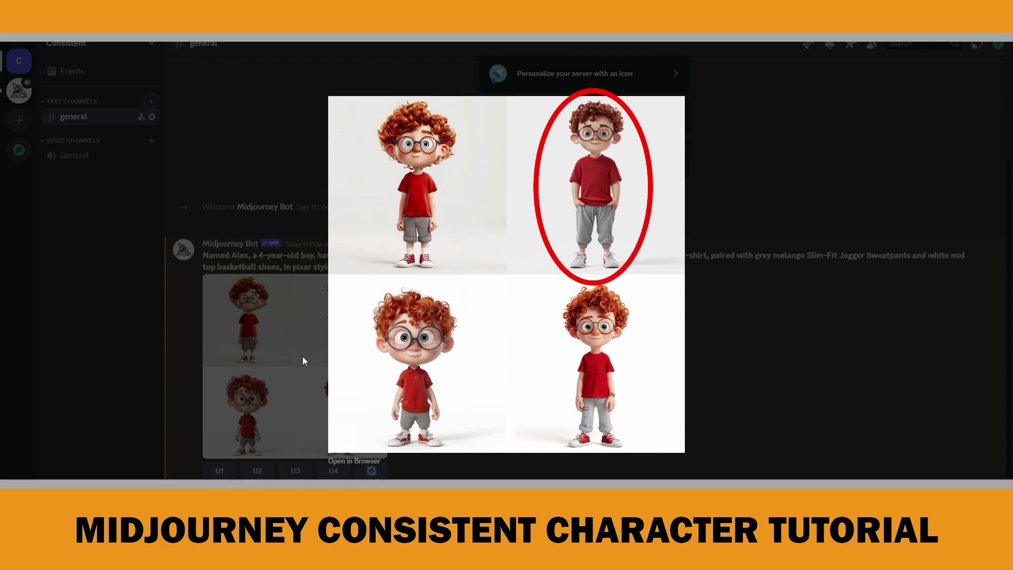
{"action": "left_click", "coordinate": [303, 357]}
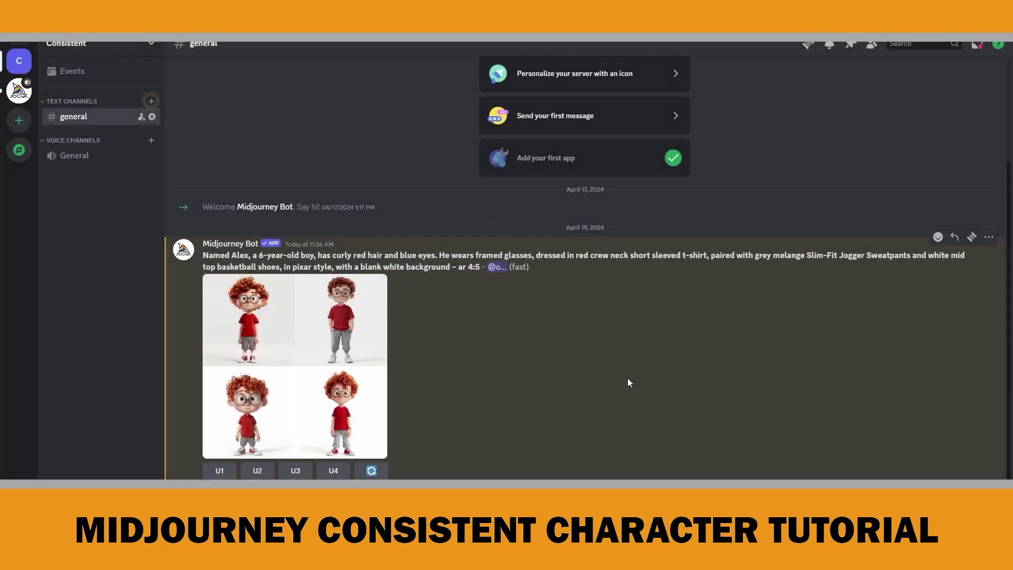
{"action": "left_click", "coordinate": [257, 472]}
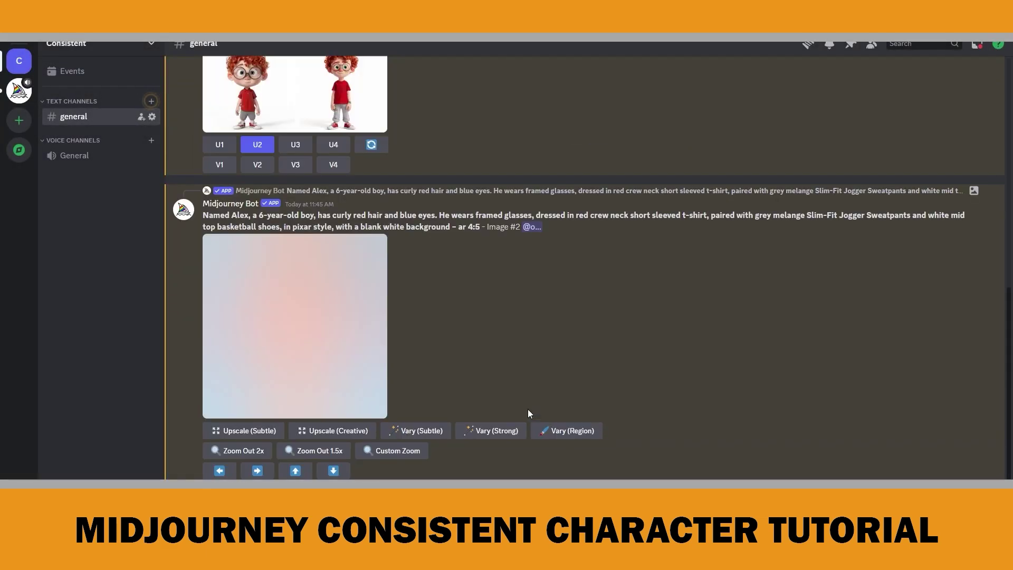
{"action": "left_click", "coordinate": [337, 326]}
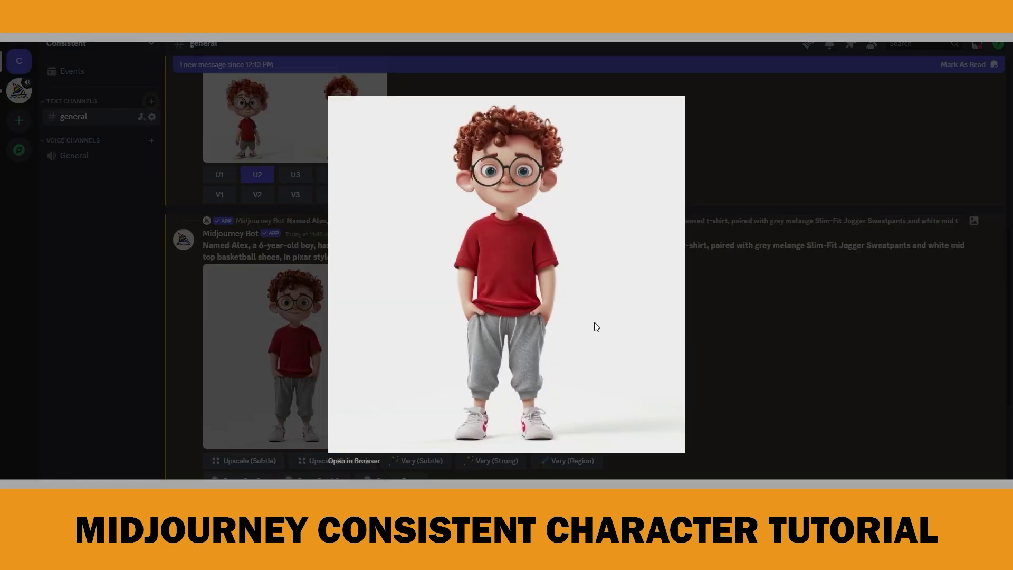
{"action": "left_click", "coordinate": [727, 378]}
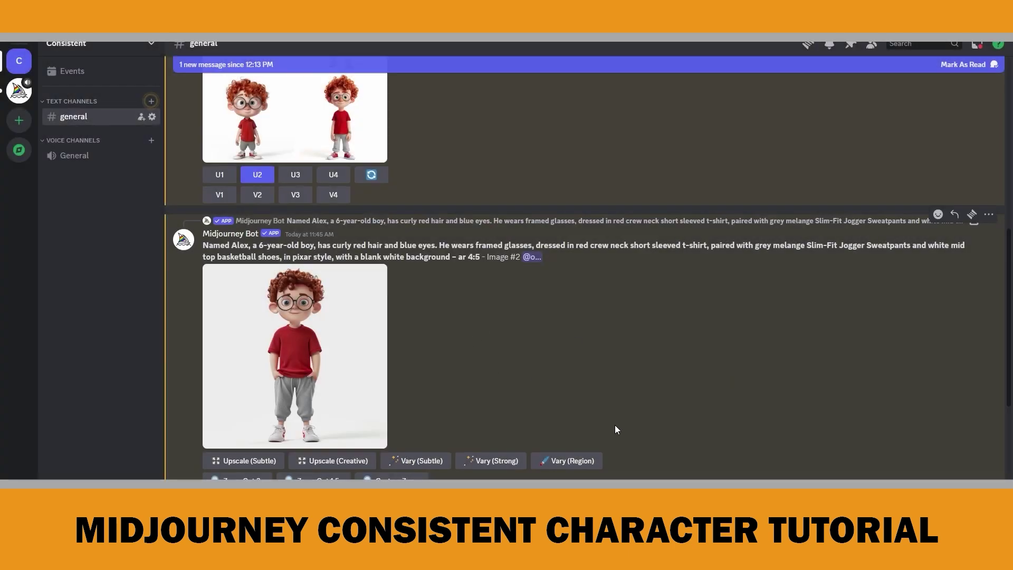
{"action": "left_click", "coordinate": [573, 462]}
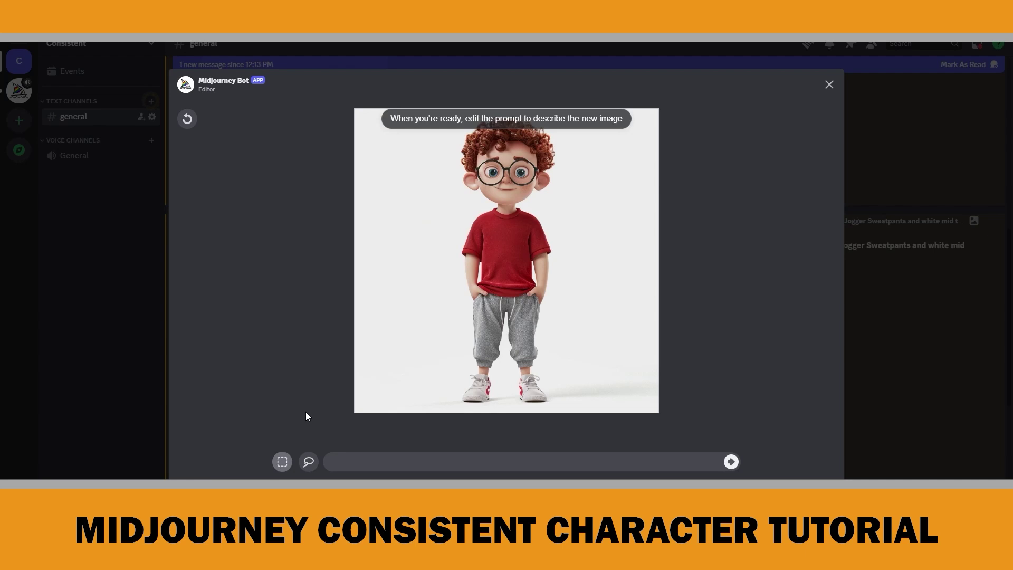
{"action": "left_click", "coordinate": [309, 462]}
{"action": "mouse_move", "coordinate": [458, 303]}
{"action": "left_mouse_down"}
{"action": "mouse_move", "coordinate": [524, 355]}
{"action": "mouse_move", "coordinate": [569, 293]}
{"action": "left_mouse_up"}
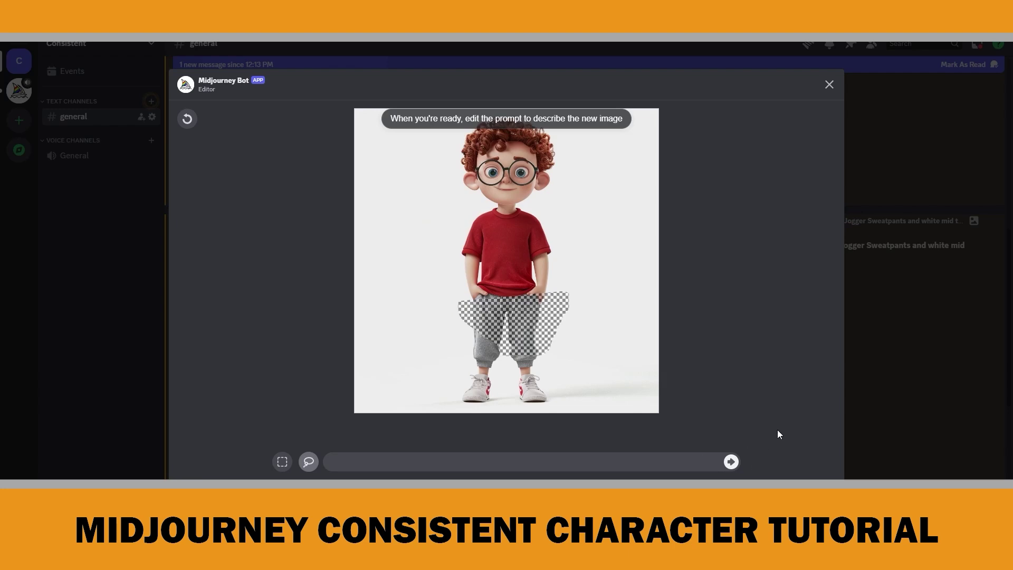
{"action": "left_click", "coordinate": [191, 122]}
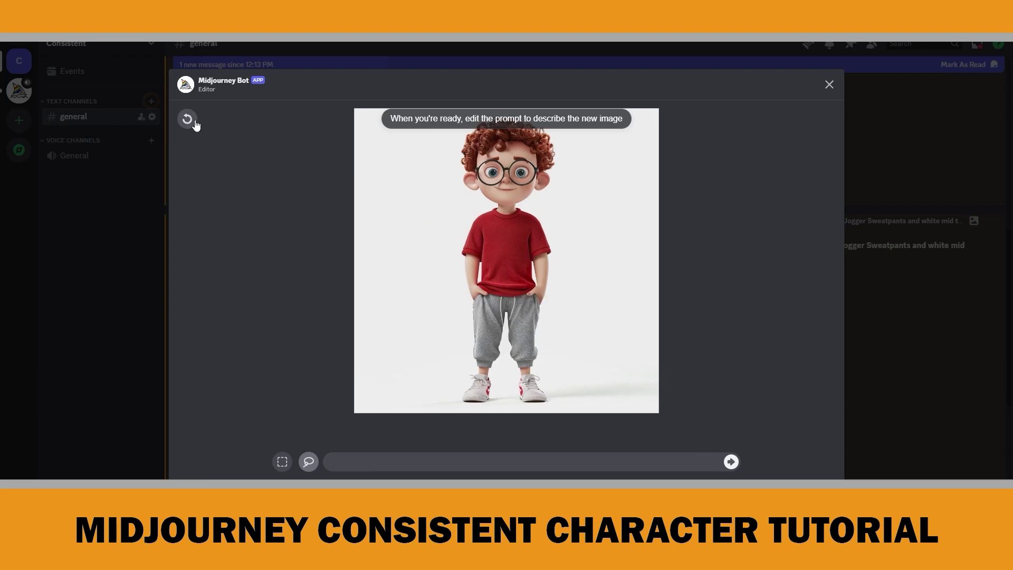
{"action": "left_click", "coordinate": [829, 84]}
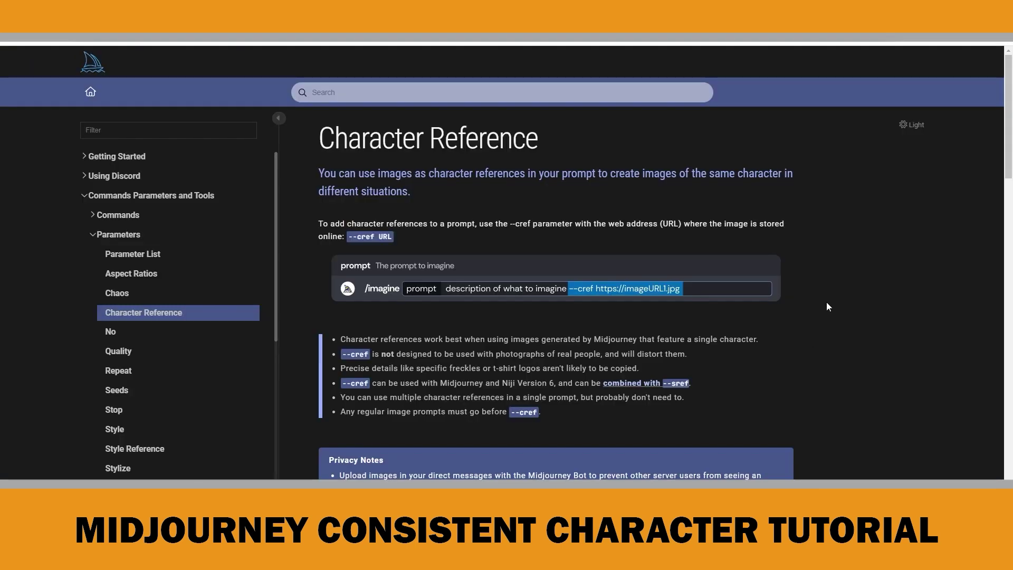
Copy the link of the upscaled Alex image in the Discord channel for use as a character reference.
{"action": "left_click", "coordinate": [747, 271]}
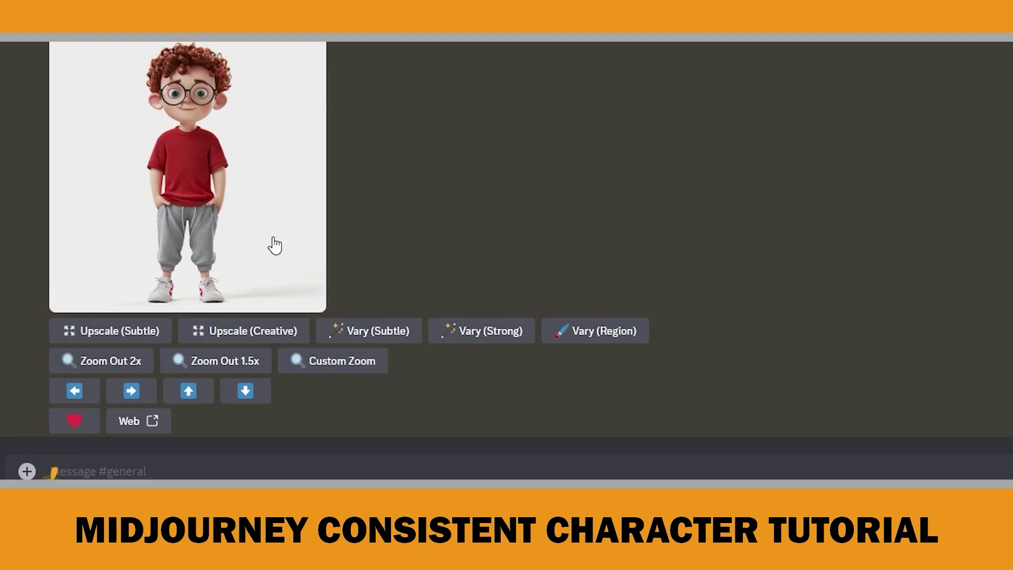
{"action": "left_click_drag", "start_coordinate": [235, 199], "coordinate": [250, 174]}
{"action": "left_click", "coordinate": [247, 167]}
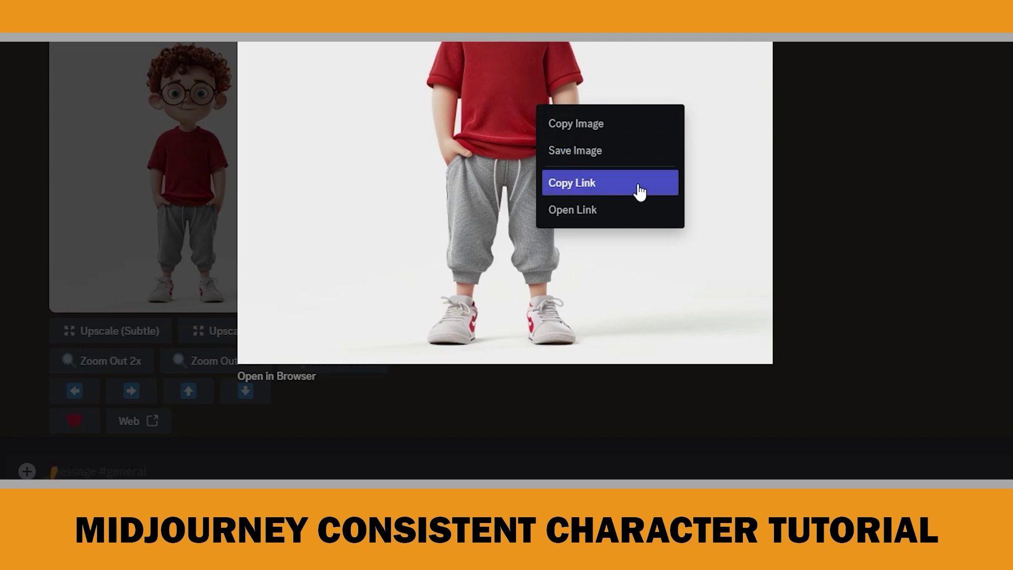
{"action": "left_click", "coordinate": [785, 235]}
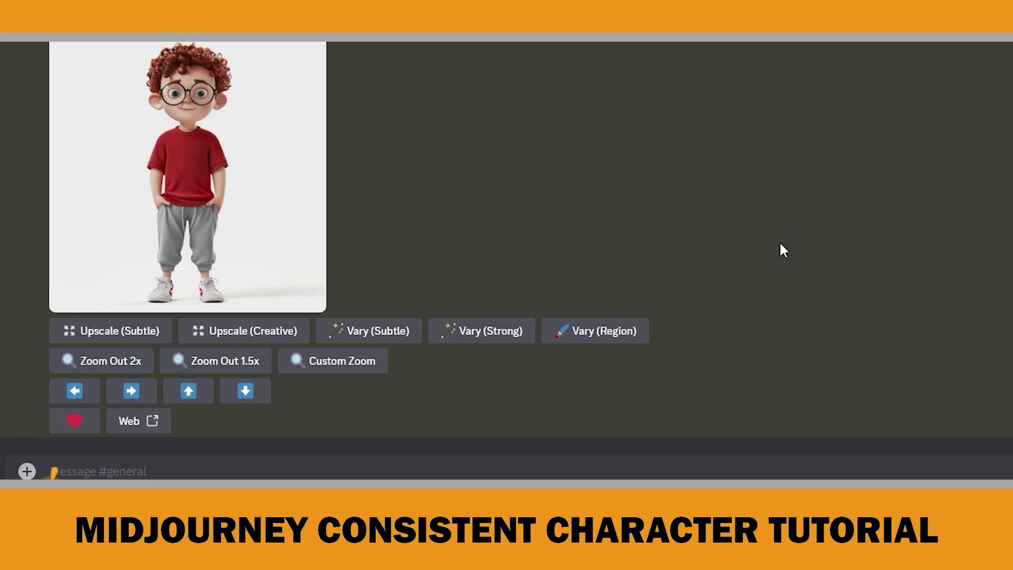
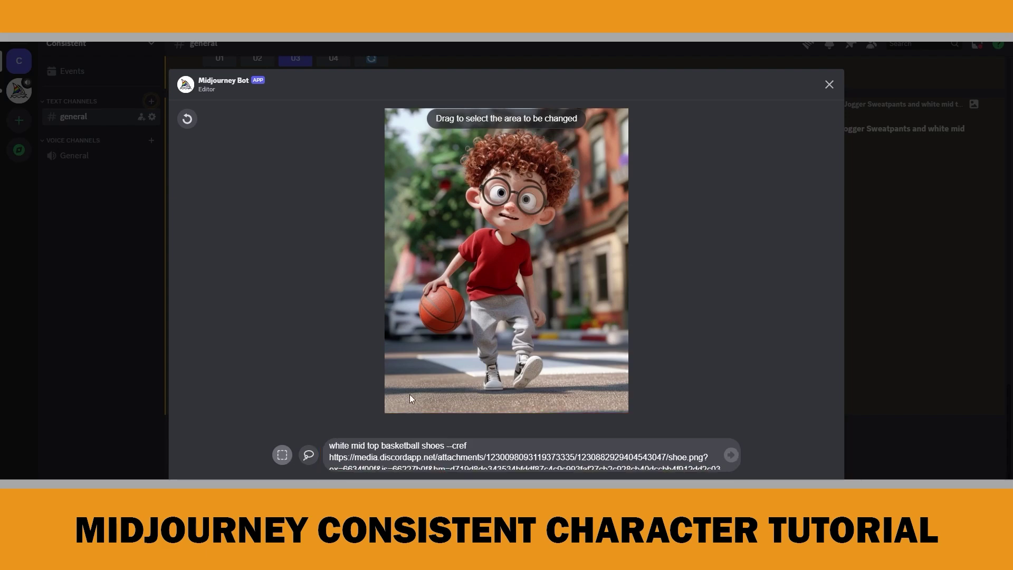
Select the boy's shoes in the dribbling image and submit the region variation with the "white mid top basketball shoes --cref" prompt and shoe image link.
{"action": "mouse_move", "coordinate": [469, 359]}
{"action": "left_mouse_down"}
{"action": "mouse_move", "coordinate": [545, 380]}
{"action": "mouse_move", "coordinate": [562, 396]}
{"action": "mouse_move", "coordinate": [549, 391]}
{"action": "left_mouse_up"}
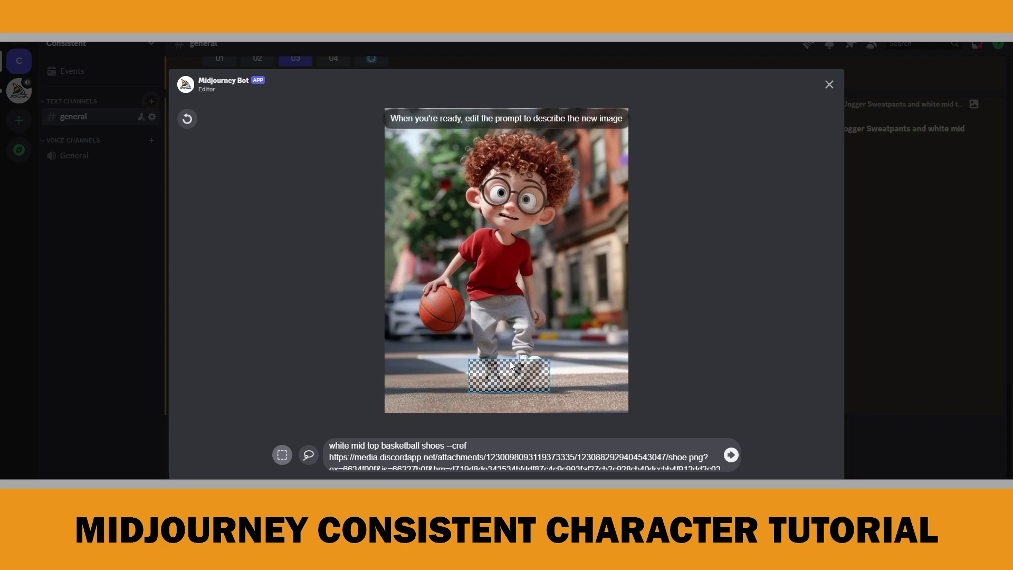
{"action": "left_click", "coordinate": [731, 455]}
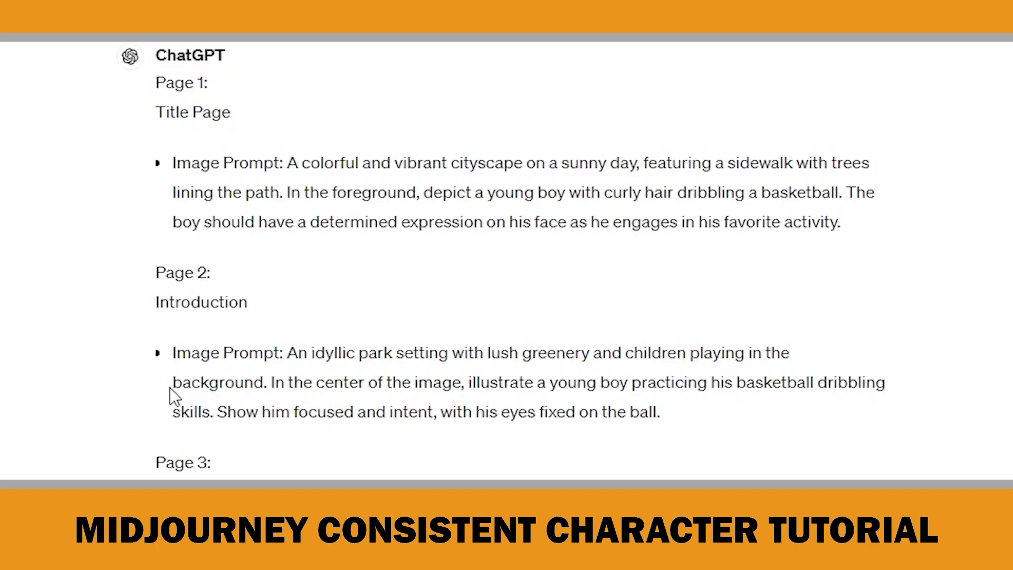
Select the full Page 2 image prompt about the idyllic park setting in the ChatGPT response.
{"action": "left_click_drag", "start_coordinate": [172, 354], "coordinate": [694, 423]}
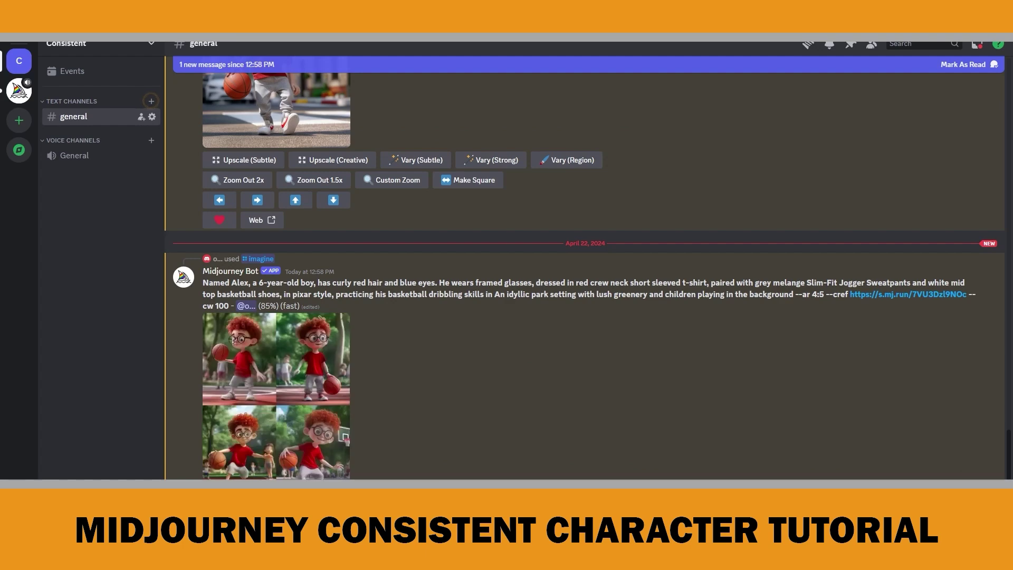
In Discord, preview the grid of Alex dribbling in the park, upscale the fourth image and view it enlarged.
{"action": "left_click", "coordinate": [239, 370]}
{"action": "left_click", "coordinate": [731, 407]}
{"action": "left_click", "coordinate": [333, 470]}
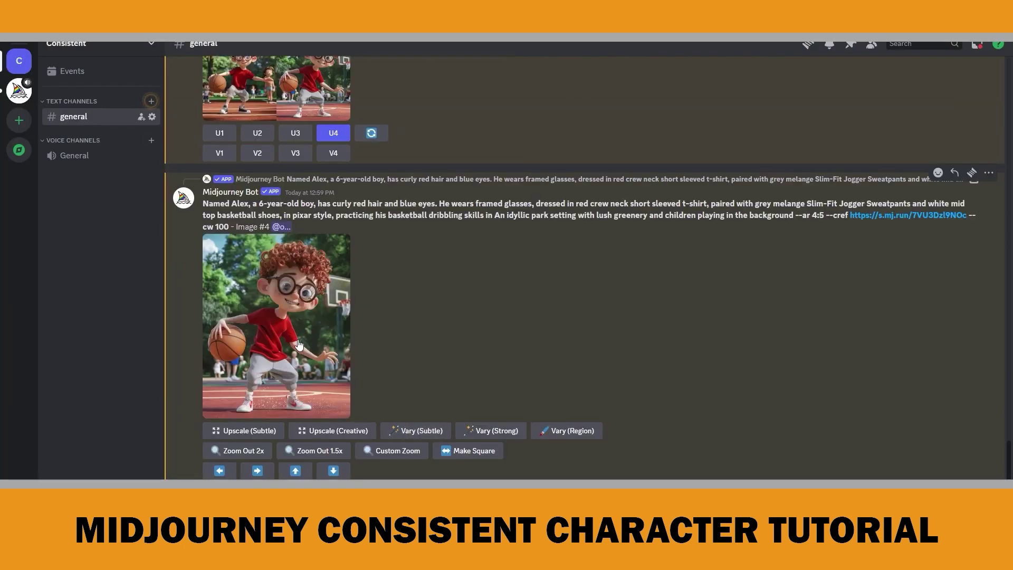
{"action": "left_click", "coordinate": [298, 344]}
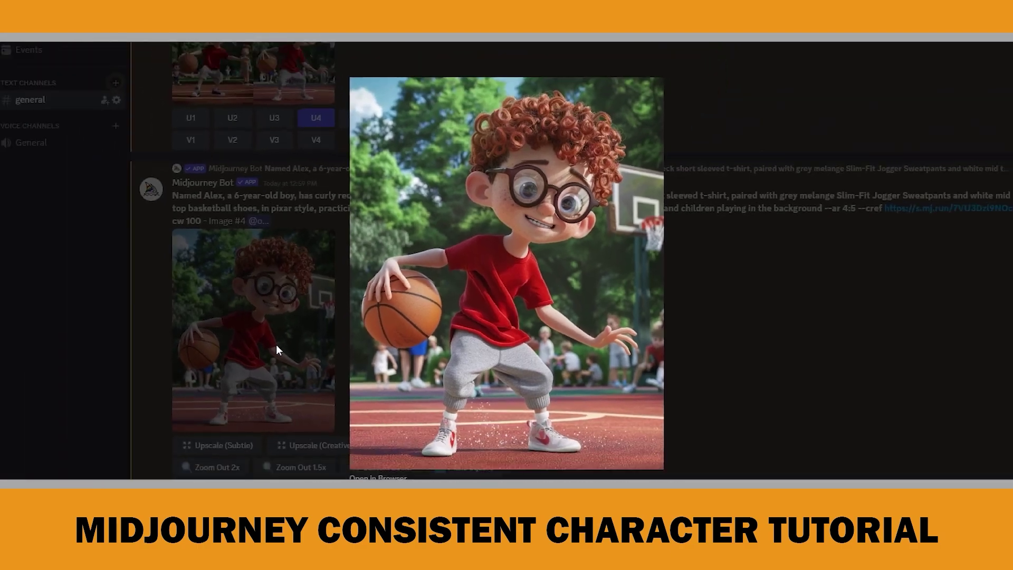
{"action": "key", "text": "Escape"}
Lasso Alex's free hand in the upscaled park image and submit a region variation with the prompt "show all five fingers".
{"action": "left_click", "coordinate": [577, 435]}
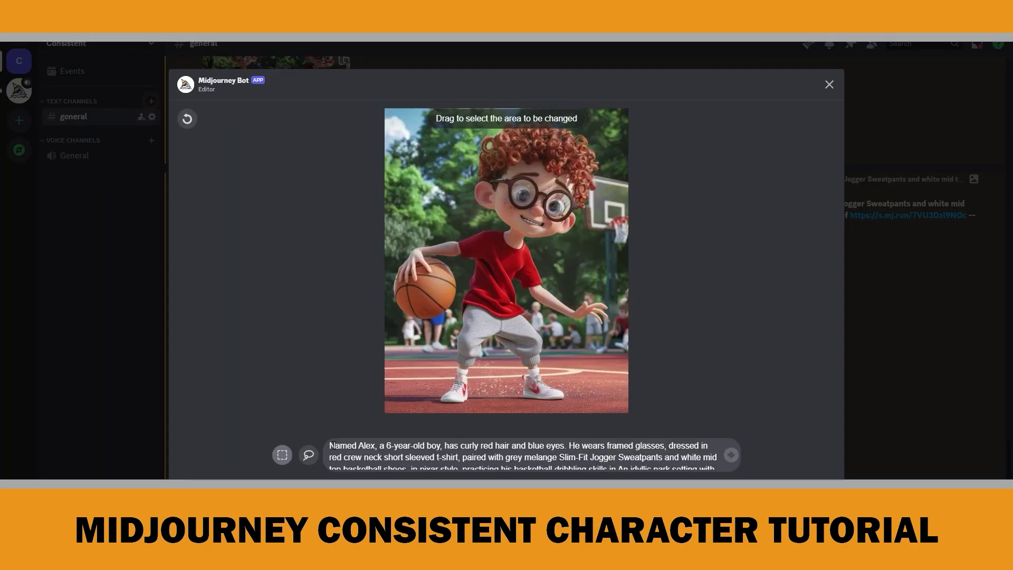
{"action": "left_click", "coordinate": [309, 455]}
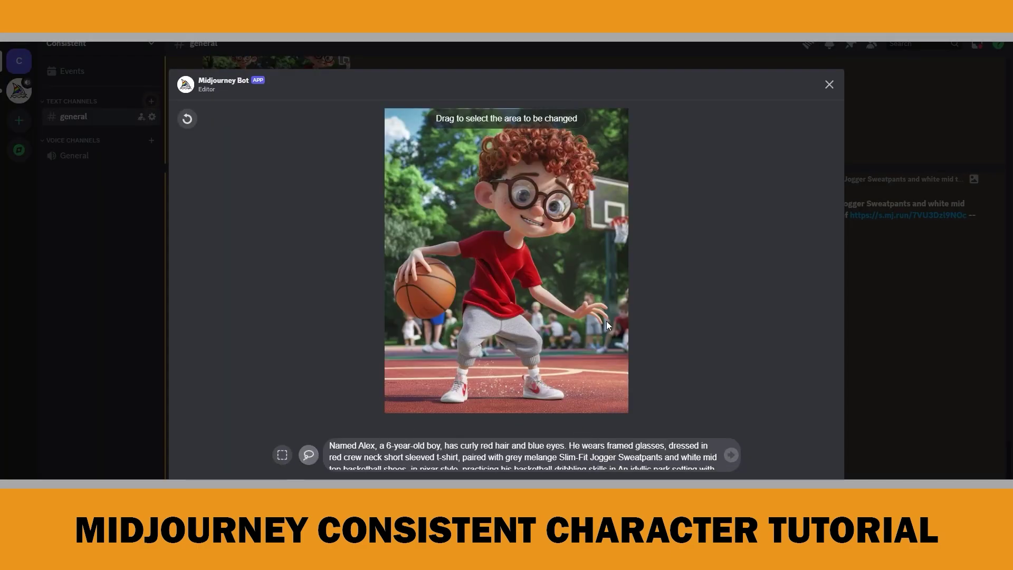
{"action": "left_click_drag", "start_coordinate": [606, 321], "coordinate": [577, 318]}
{"action": "left_click", "coordinate": [397, 432]}
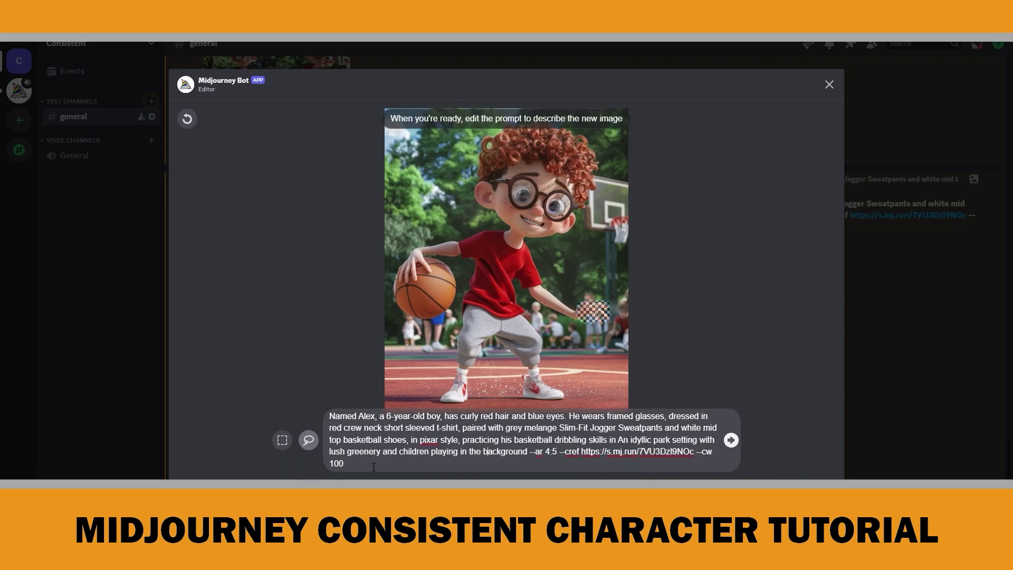
{"action": "key", "text": "ctrl+a"}
{"action": "type", "text": "show all five fingers"}
{"action": "left_click", "coordinate": [732, 463]}
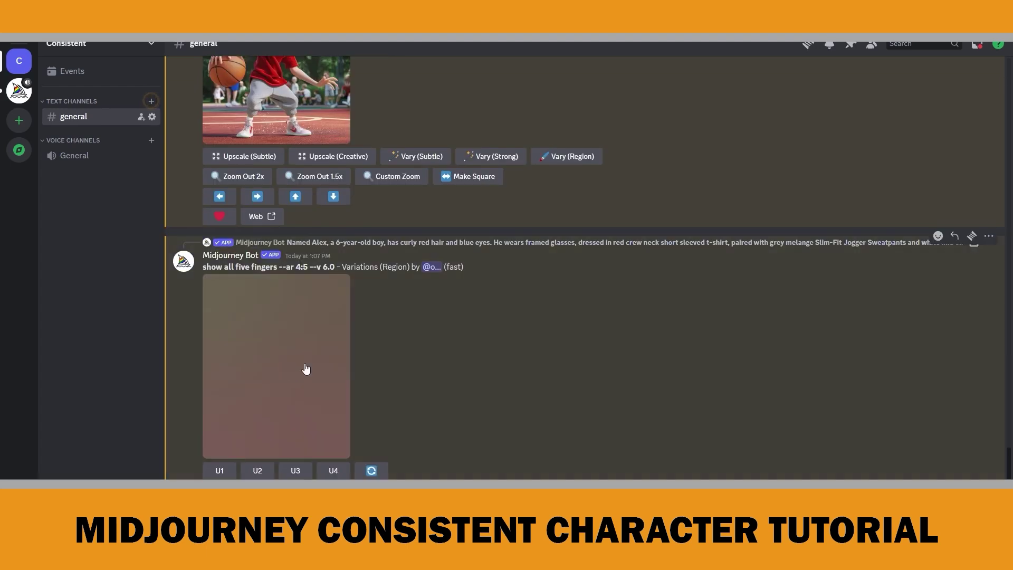
Preview the hand variation grid, rerun the "show all five fingers" variation and preview the new grid.
{"action": "left_click", "coordinate": [306, 369]}
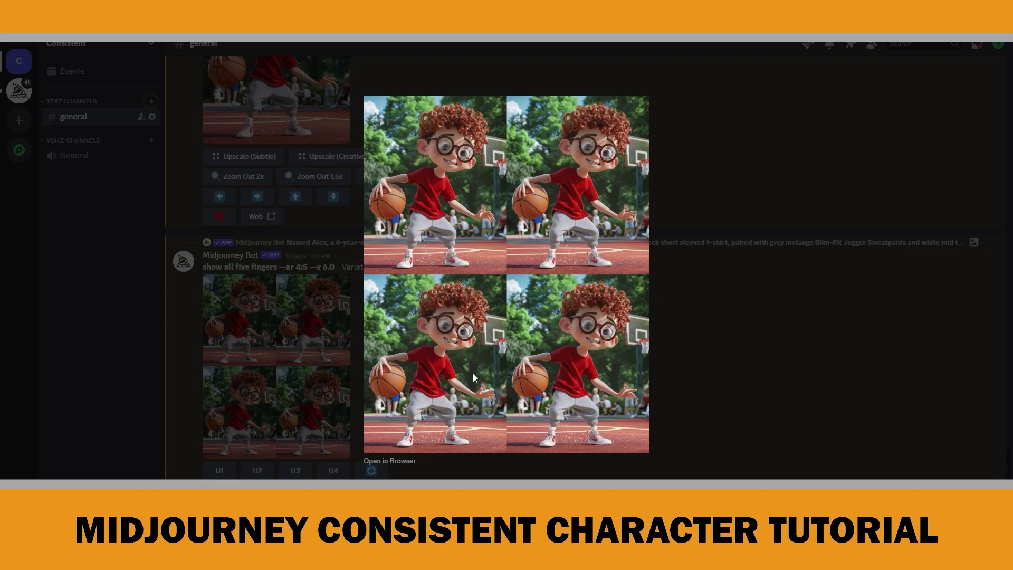
{"action": "left_click", "coordinate": [702, 409]}
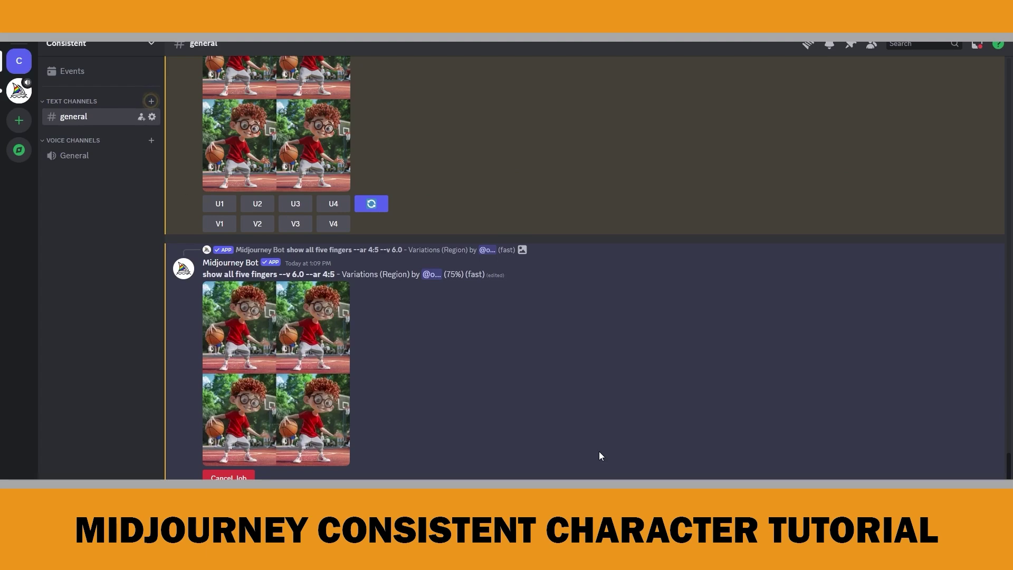
{"action": "left_click", "coordinate": [290, 367]}
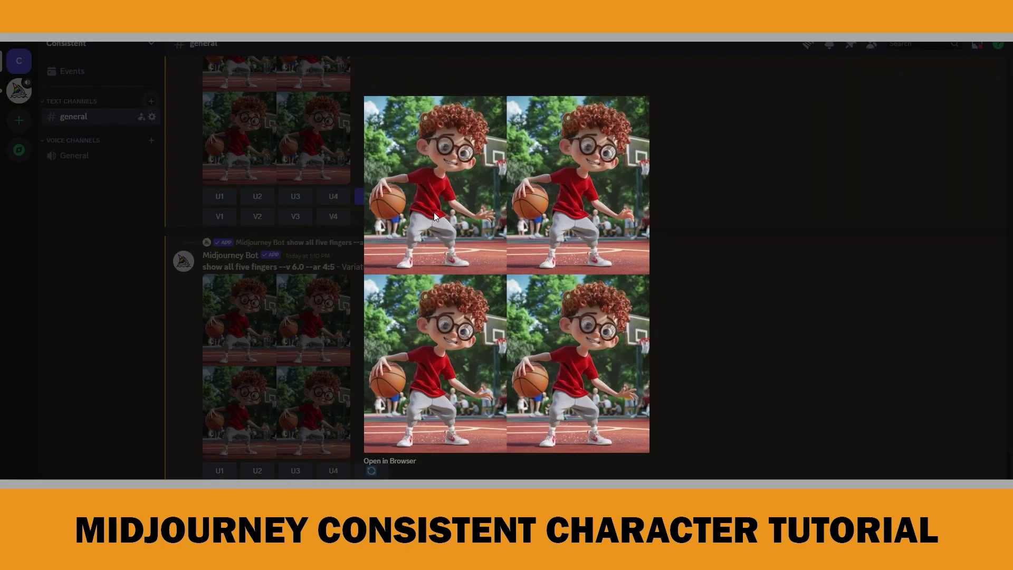
{"action": "left_click", "coordinate": [307, 349]}
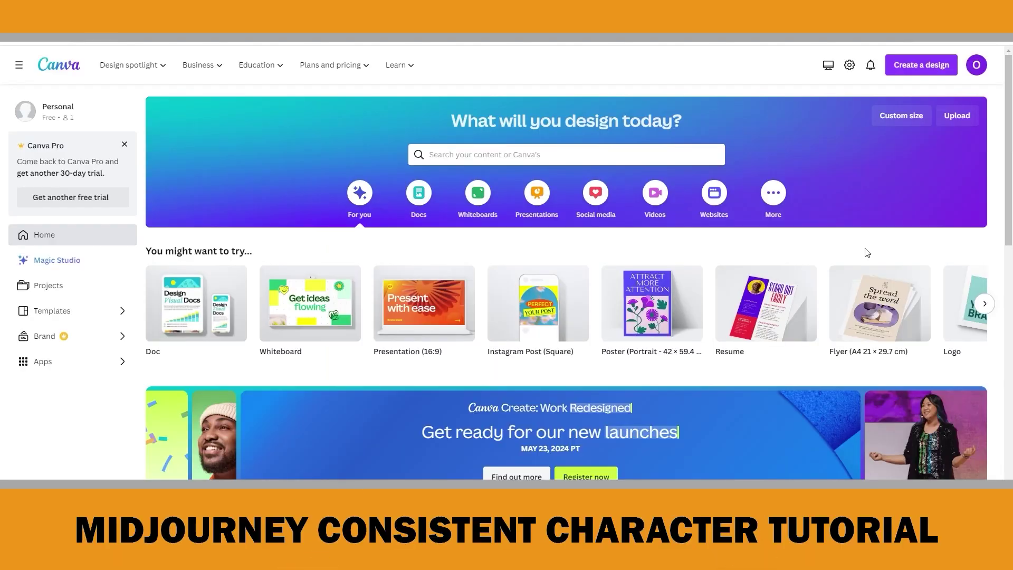
Switch to Canva and create a new blank design with the custom size 8.625 × 11.25 in.
{"action": "left_click", "coordinate": [922, 65]}
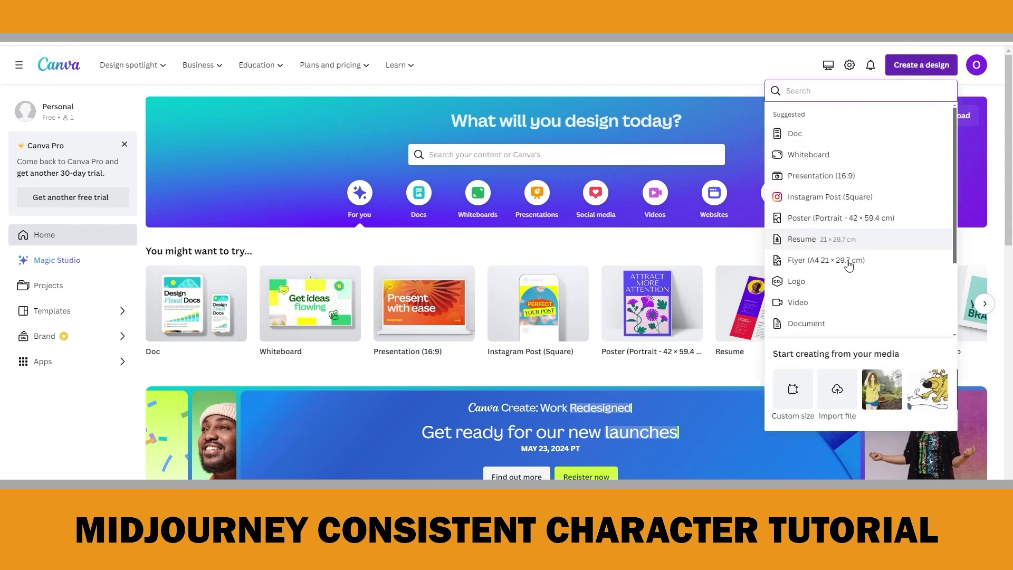
{"action": "left_click", "coordinate": [793, 393]}
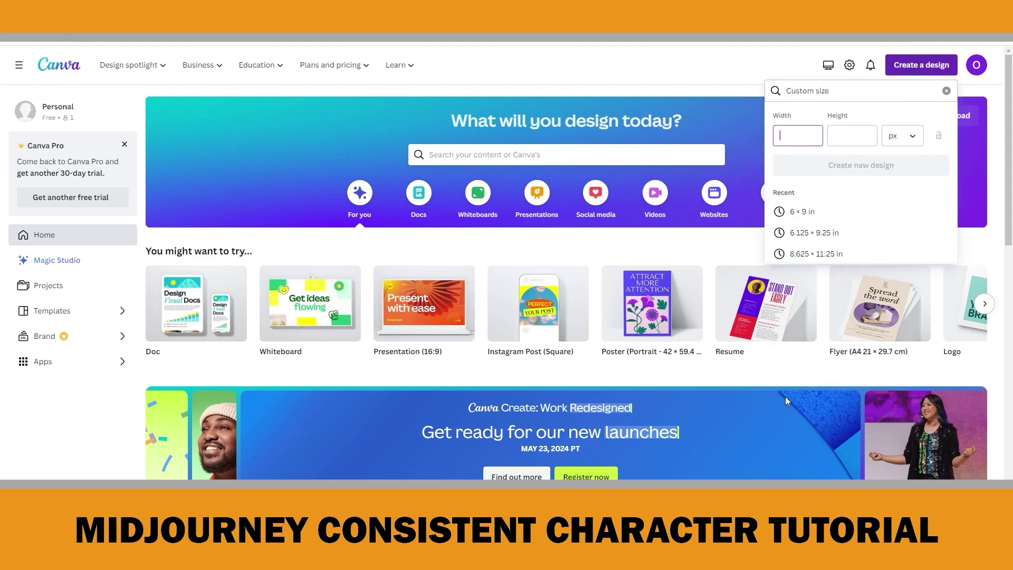
{"action": "left_click", "coordinate": [826, 259]}
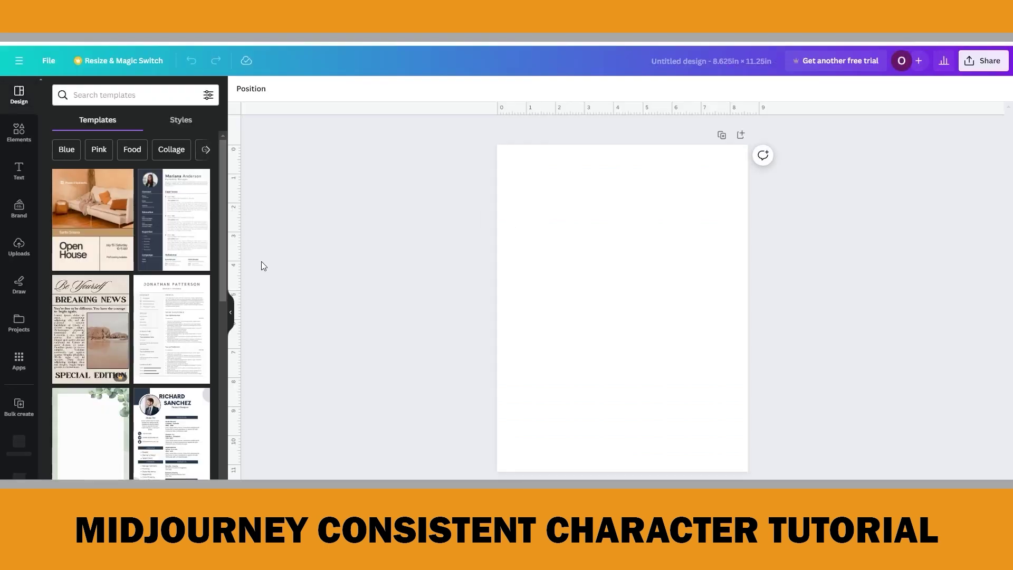
Place the uploaded image of Alex dribbling on the street and enlarge it to cover the whole page.
{"action": "left_click", "coordinate": [19, 248]}
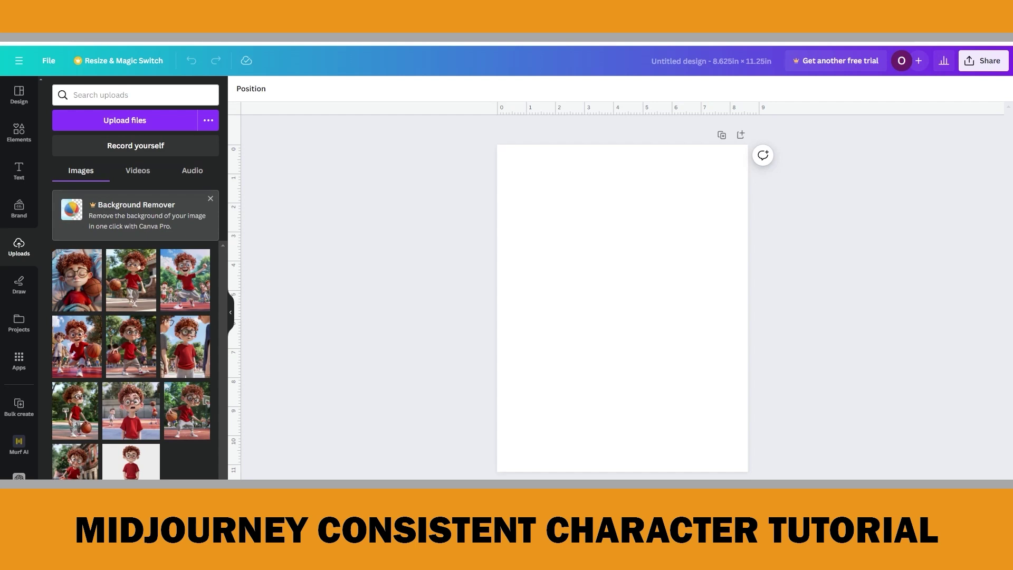
{"action": "left_click_drag", "start_coordinate": [66, 455], "coordinate": [501, 311]}
{"action": "left_click_drag", "start_coordinate": [559, 258], "coordinate": [466, 145]}
{"action": "left_click_drag", "start_coordinate": [721, 462], "coordinate": [745, 479]}
{"action": "left_click_drag", "start_coordinate": [640, 388], "coordinate": [657, 378]}
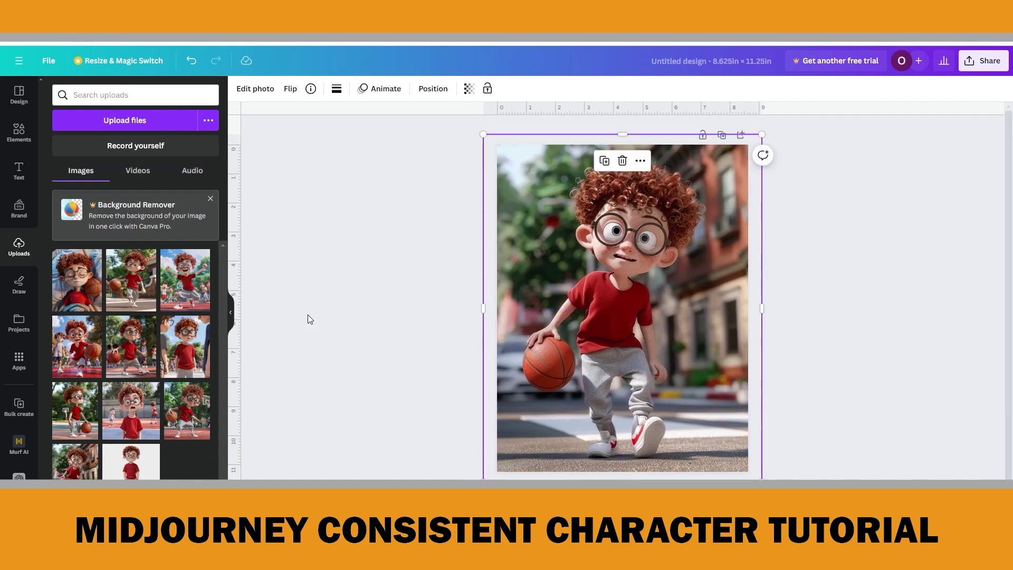
Add a rounded rectangle filled white and stretch it into a wide text box across the lower part of the page.
{"action": "left_click", "coordinate": [25, 136]}
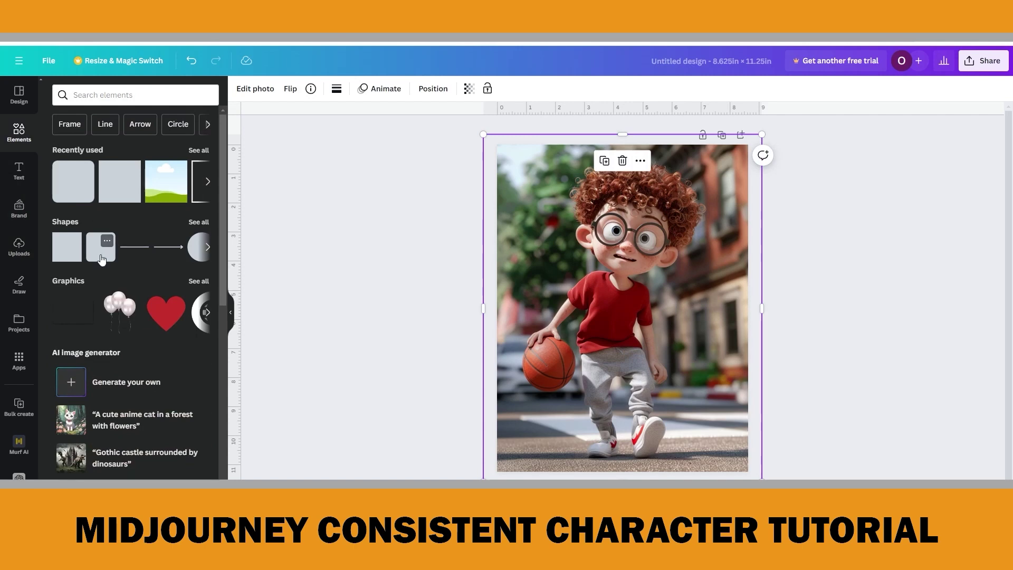
{"action": "left_click", "coordinate": [102, 259]}
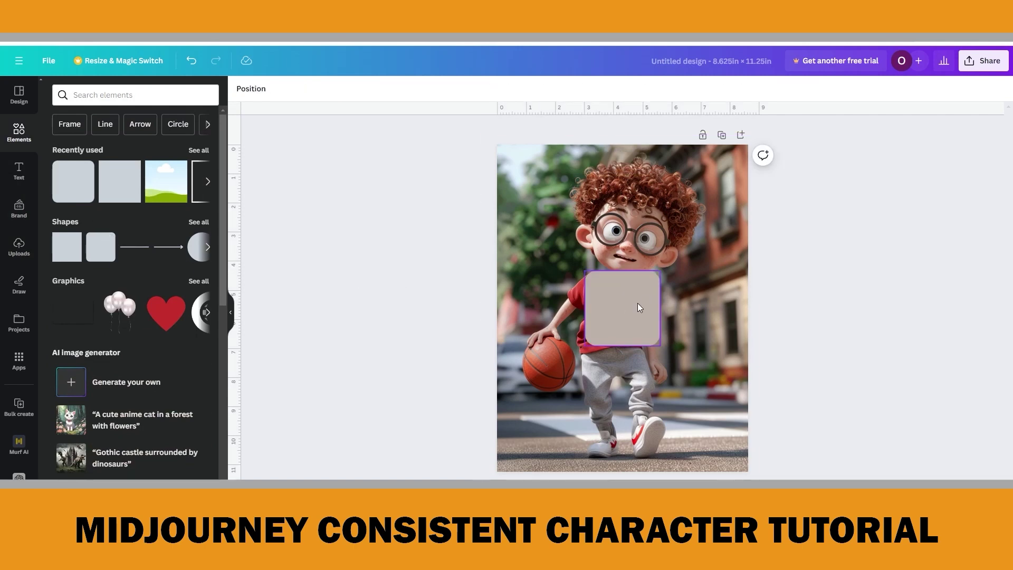
{"action": "left_click", "coordinate": [292, 88]}
{"action": "left_click", "coordinate": [202, 380]}
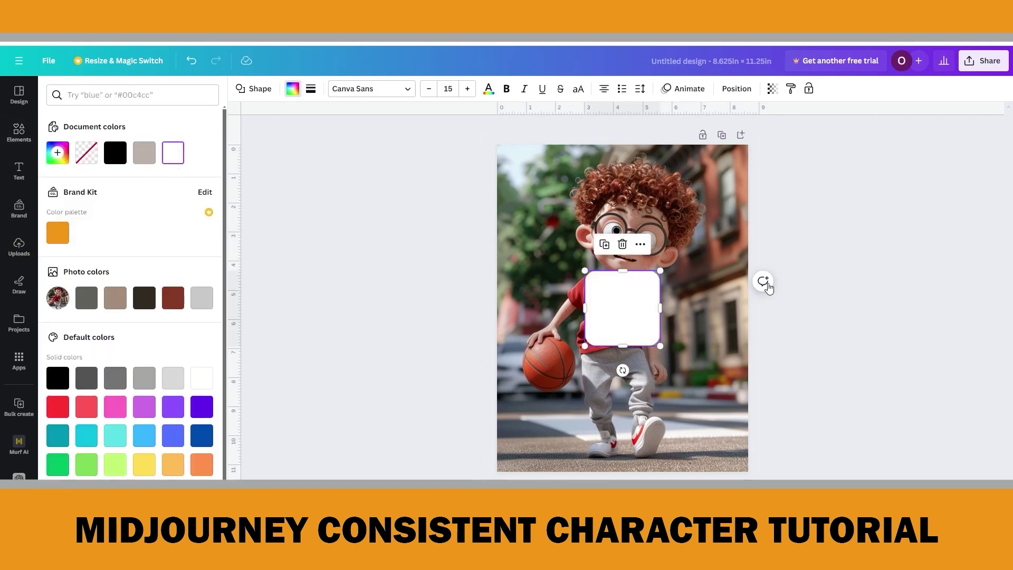
{"action": "left_click_drag", "start_coordinate": [632, 311], "coordinate": [749, 433]}
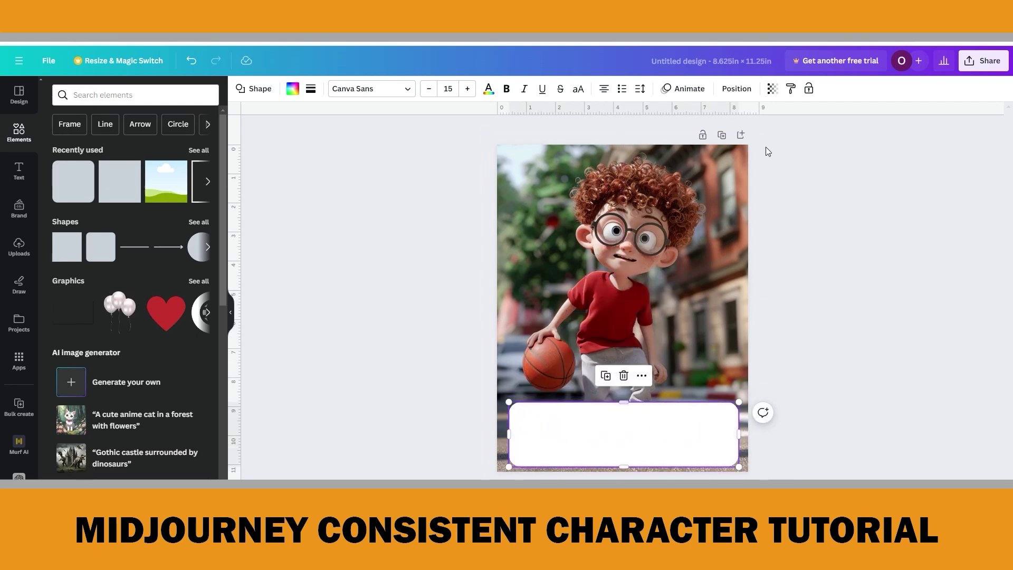
Set the white rounded rectangle's transparency to 40.
{"action": "left_click", "coordinate": [771, 91]}
{"action": "left_click_drag", "start_coordinate": [772, 131], "coordinate": [712, 133]}
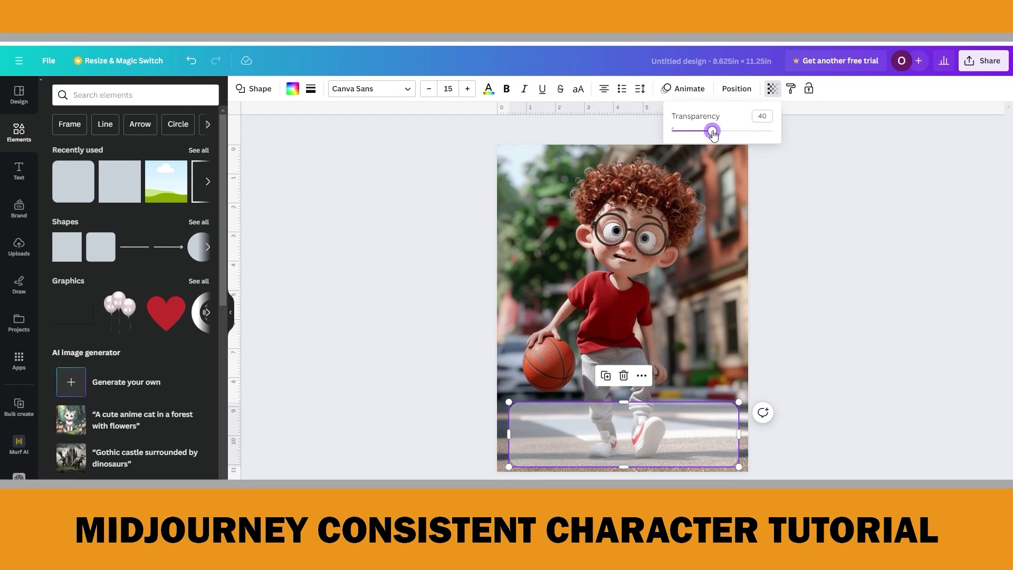
{"action": "left_click", "coordinate": [759, 348]}
Add a subheading reading "Once upon a sunny day in the bustling town of Brightsville, there lived a little boy named Alex".
{"action": "left_click", "coordinate": [19, 171]}
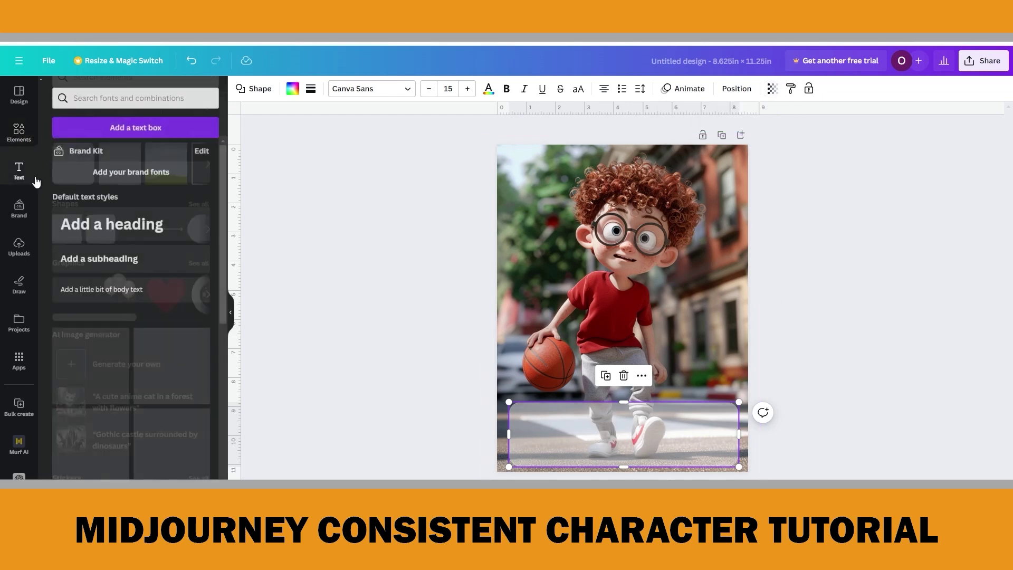
{"action": "left_click", "coordinate": [98, 257]}
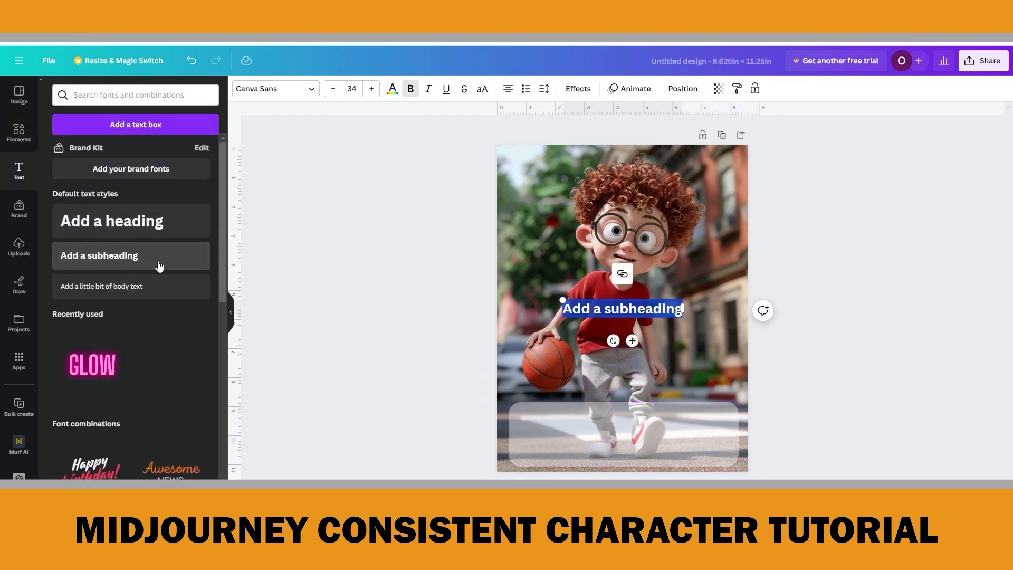
{"action": "type", "text": "Once upon a sunny day in the bustling town of Brightsville, there lived a little boy named Alex"}
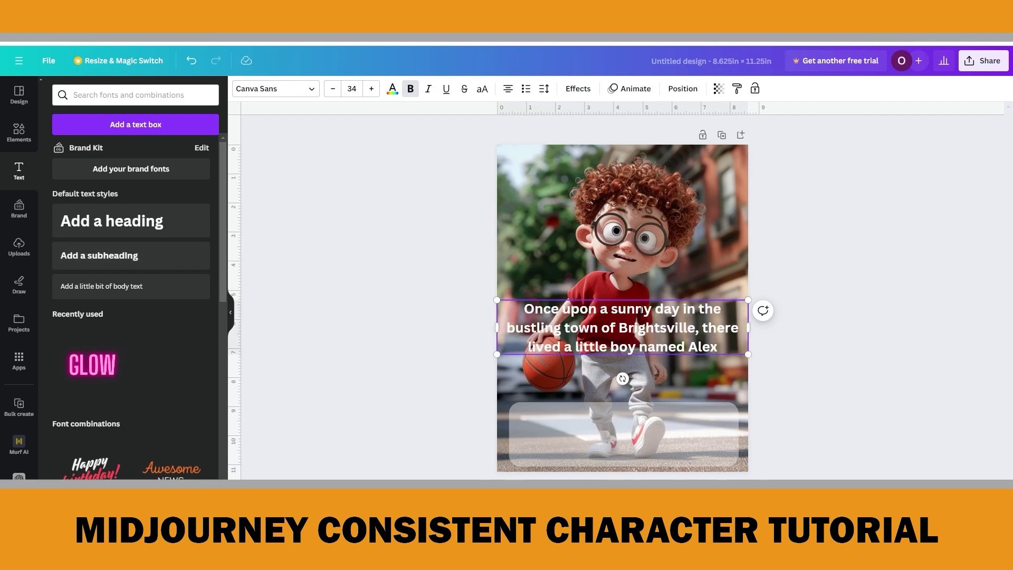
{"action": "left_click", "coordinate": [778, 338]}
Colour the story text black, move it onto the translucent box and scale it down to size 30.4 to fit inside.
{"action": "left_click", "coordinate": [641, 334]}
{"action": "left_click", "coordinate": [392, 88]}
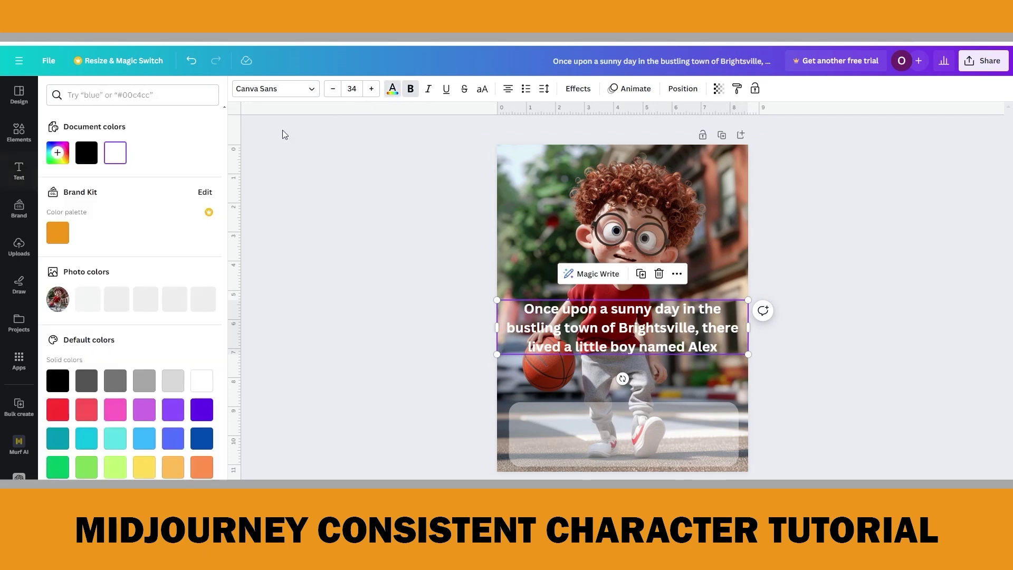
{"action": "left_click", "coordinate": [85, 153]}
{"action": "left_click_drag", "start_coordinate": [605, 319], "coordinate": [605, 415]}
{"action": "left_click_drag", "start_coordinate": [499, 407], "coordinate": [514, 410]}
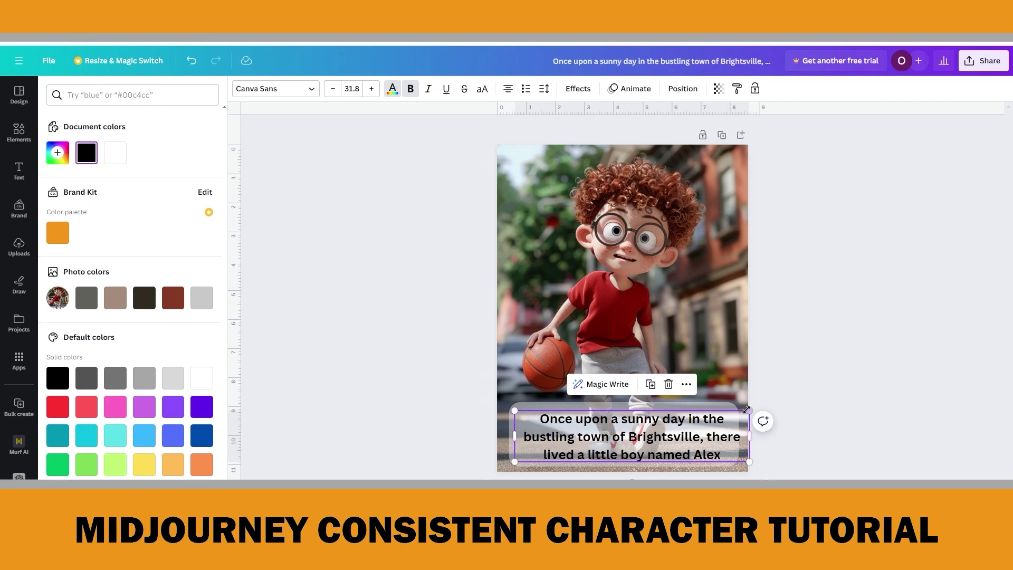
{"action": "left_click_drag", "start_coordinate": [750, 411], "coordinate": [740, 414]}
{"action": "left_click_drag", "start_coordinate": [645, 429], "coordinate": [641, 430]}
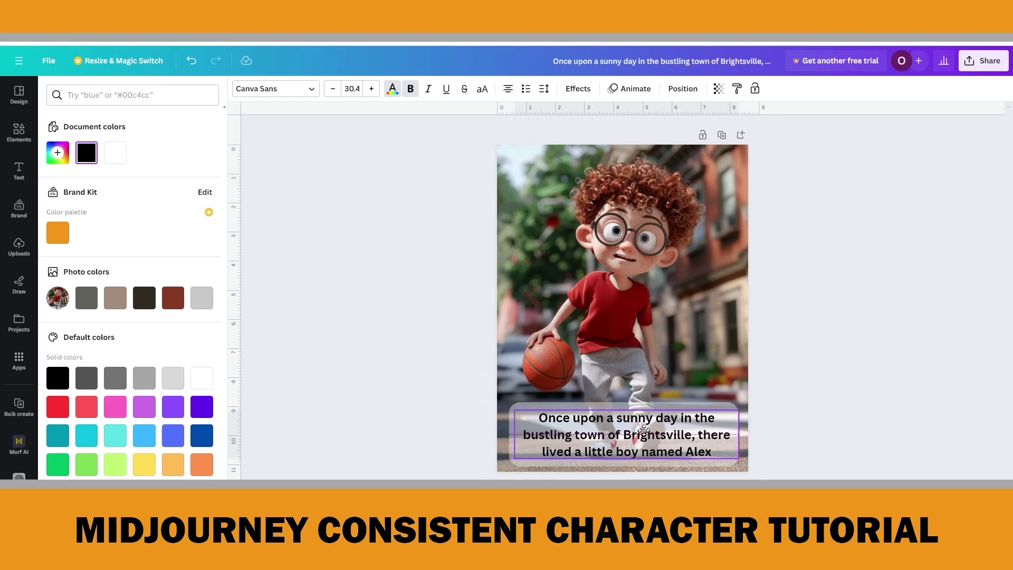
{"action": "left_click", "coordinate": [800, 442]}
Look through the illustrated story pages and their captions down to page 10.
{"action": "scroll", "coordinate": [879, 367], "scroll_direction": "down", "scroll_amount": 15}
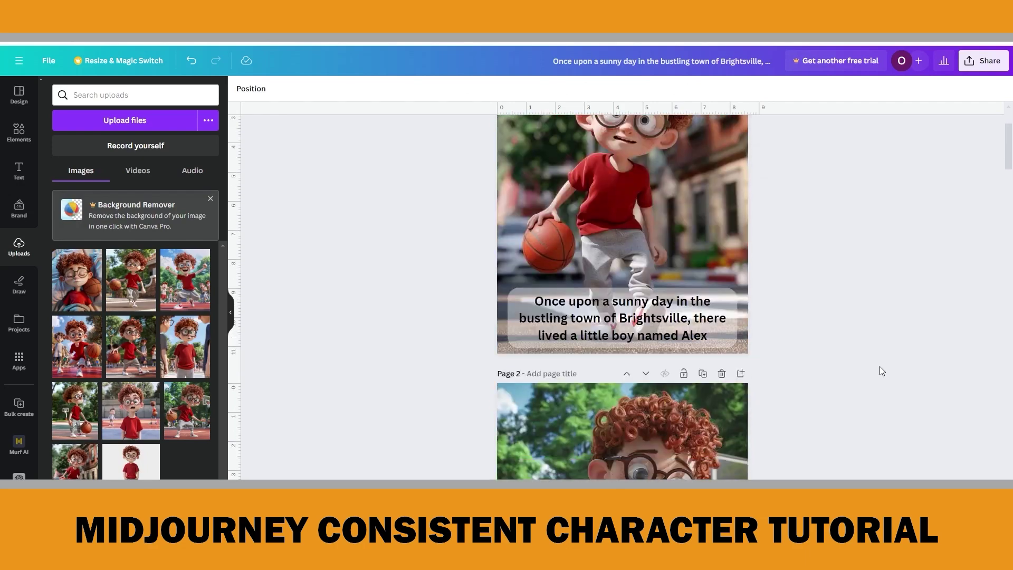
{"action": "scroll", "coordinate": [880, 372], "scroll_direction": "down", "scroll_amount": 15}
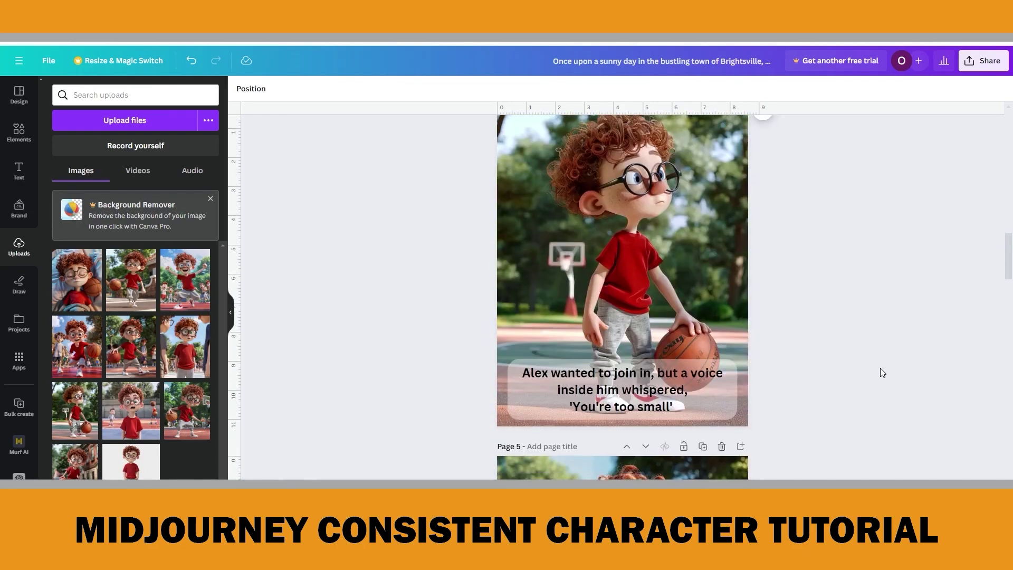
{"action": "scroll", "coordinate": [880, 372], "scroll_direction": "down", "scroll_amount": 15}
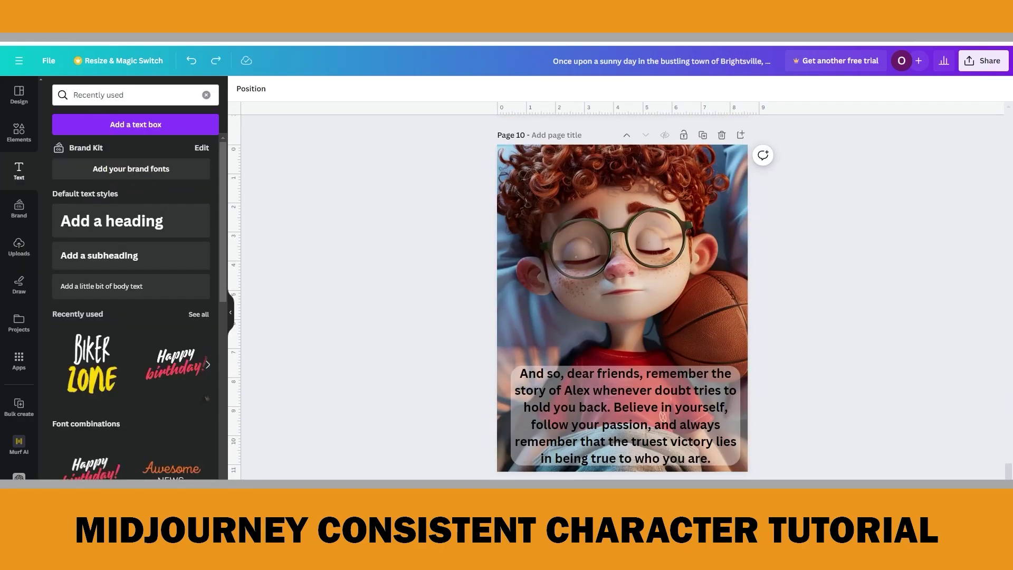
Title the cover on page 1 "THE LITTLE HOOP STAR" using the BIKER ZONE font combination, tilted, with the second line in dark red.
{"action": "scroll", "coordinate": [857, 157], "scroll_direction": "up", "scroll_amount": 20}
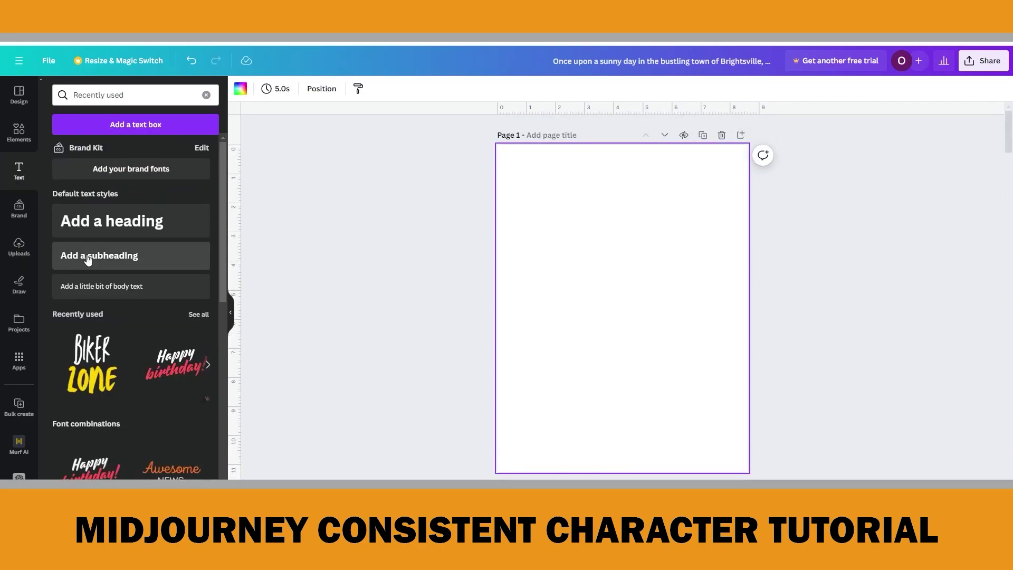
{"action": "type", "text": "THE LITTLE"}
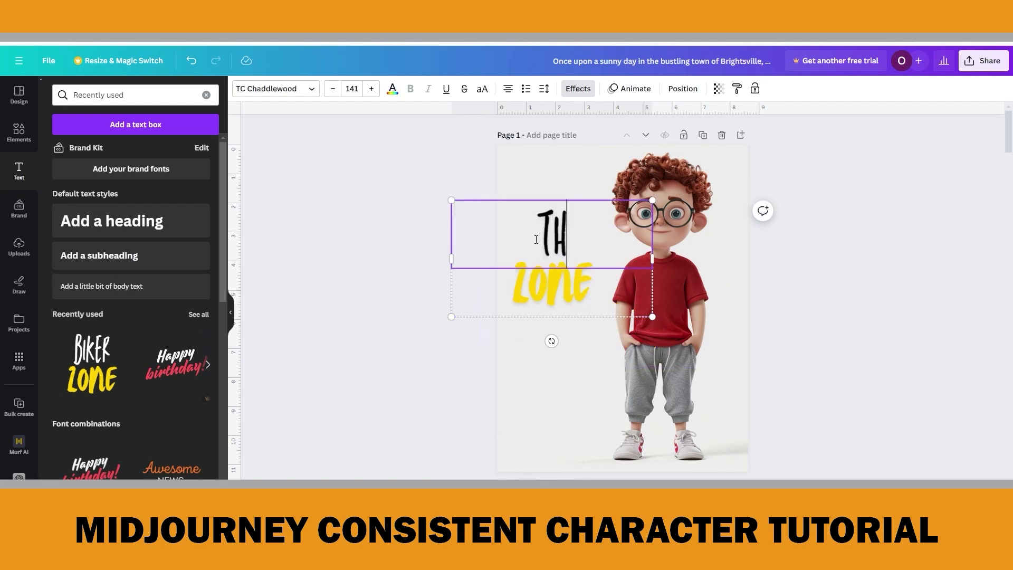
{"action": "double_click", "coordinate": [549, 285]}
{"action": "type", "text": "HOOP STAR"}
{"action": "left_click", "coordinate": [392, 88]}
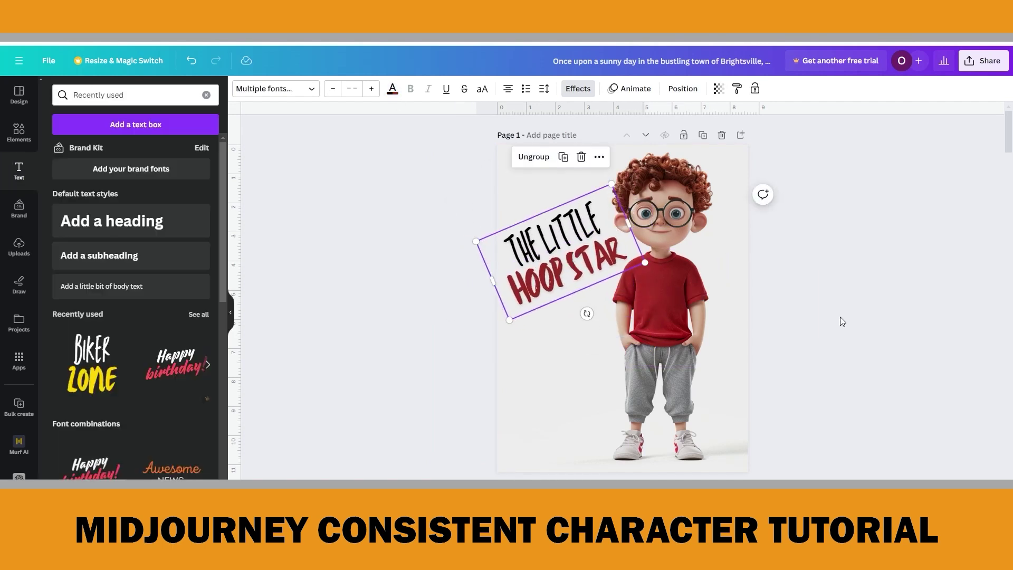
{"action": "left_click", "coordinate": [669, 315]}
{"action": "left_click", "coordinate": [669, 315]}
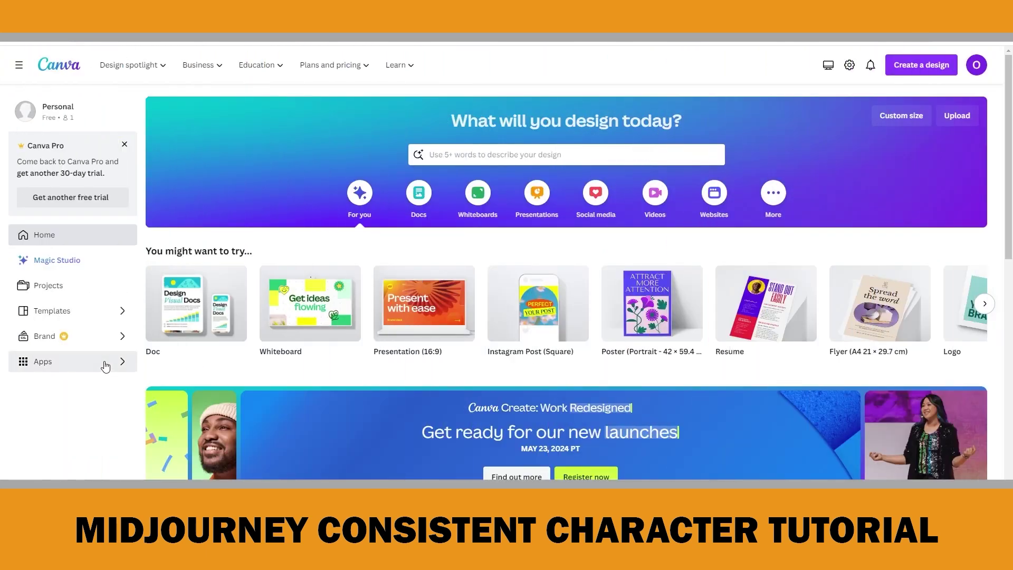
Search the apps for "flipbook" and choose to use Simplebooklet Flip in a design.
{"action": "left_click", "coordinate": [64, 361]}
{"action": "left_click", "coordinate": [197, 285]}
{"action": "type", "text": "flipbook"}
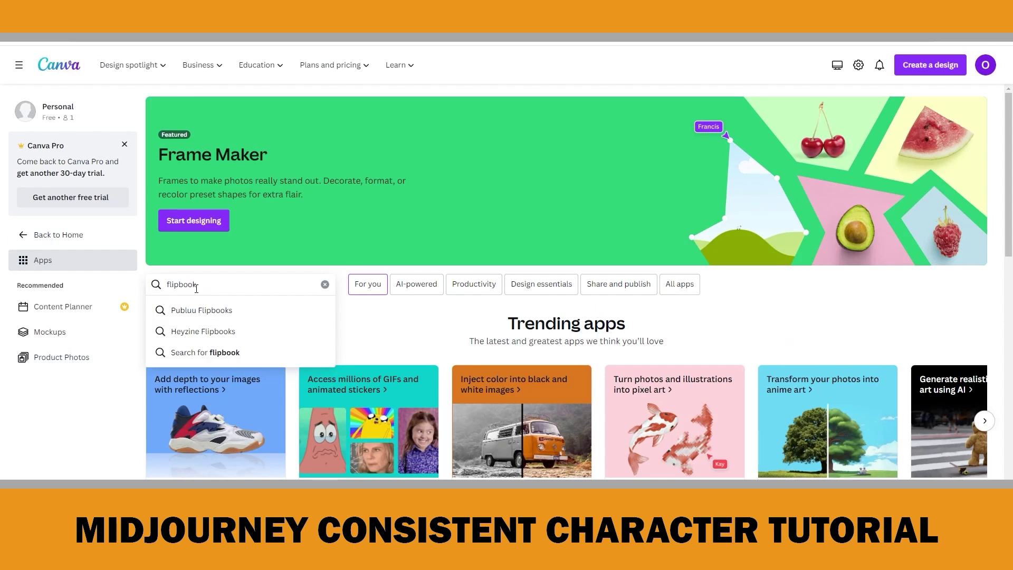
{"action": "key", "text": "Return"}
{"action": "left_click", "coordinate": [645, 373]}
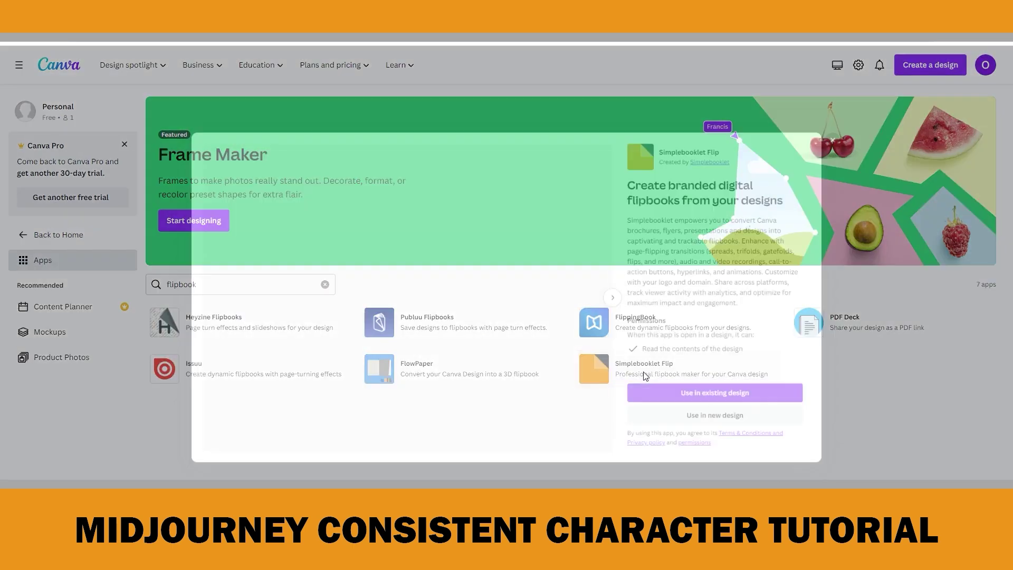
{"action": "left_click", "coordinate": [739, 406]}
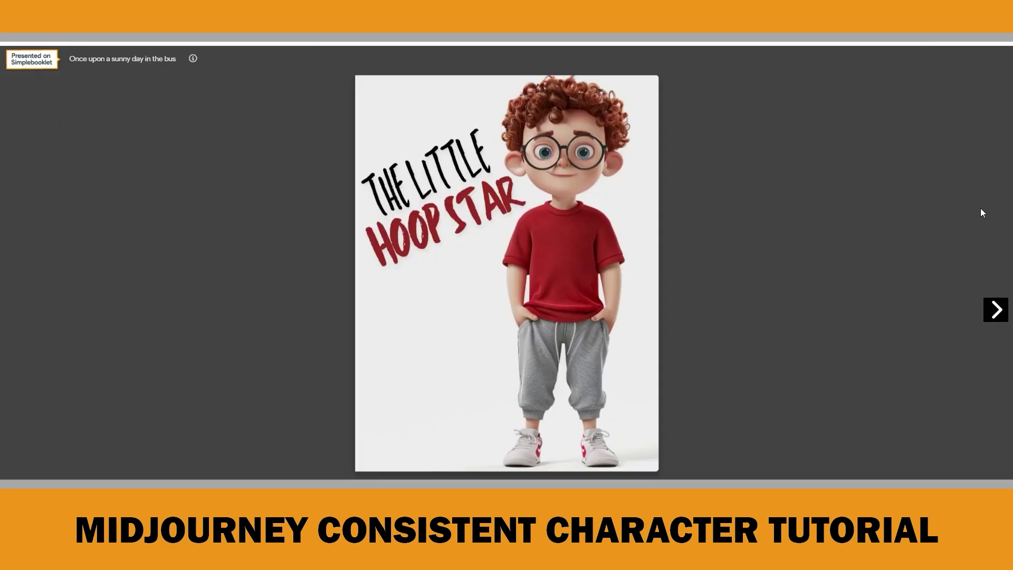
Page through the published flipbook from the cover to the last spread to check the story pages.
{"action": "left_click", "coordinate": [997, 316]}
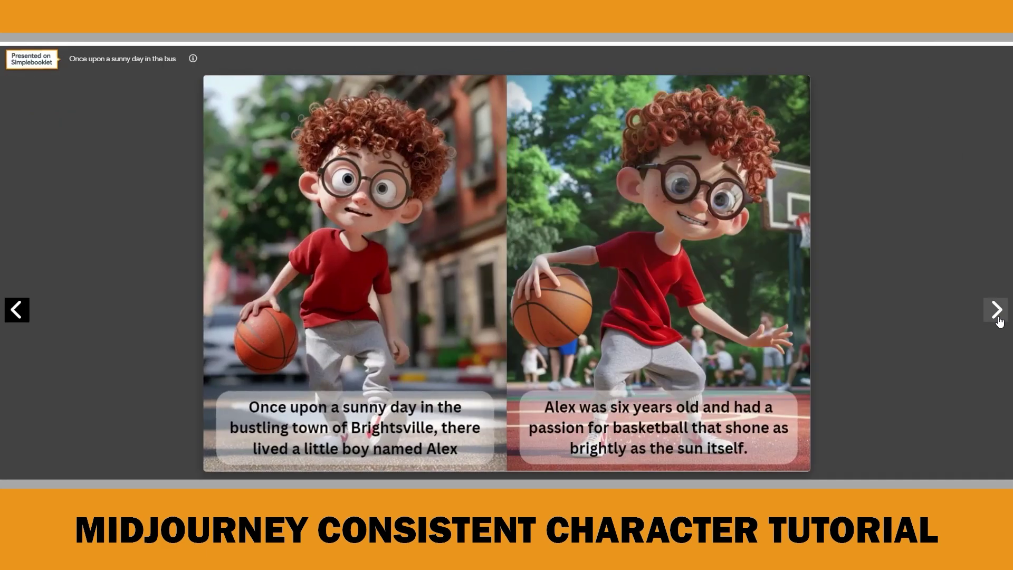
{"action": "left_click", "coordinate": [997, 317]}
{"action": "left_click", "coordinate": [997, 316]}
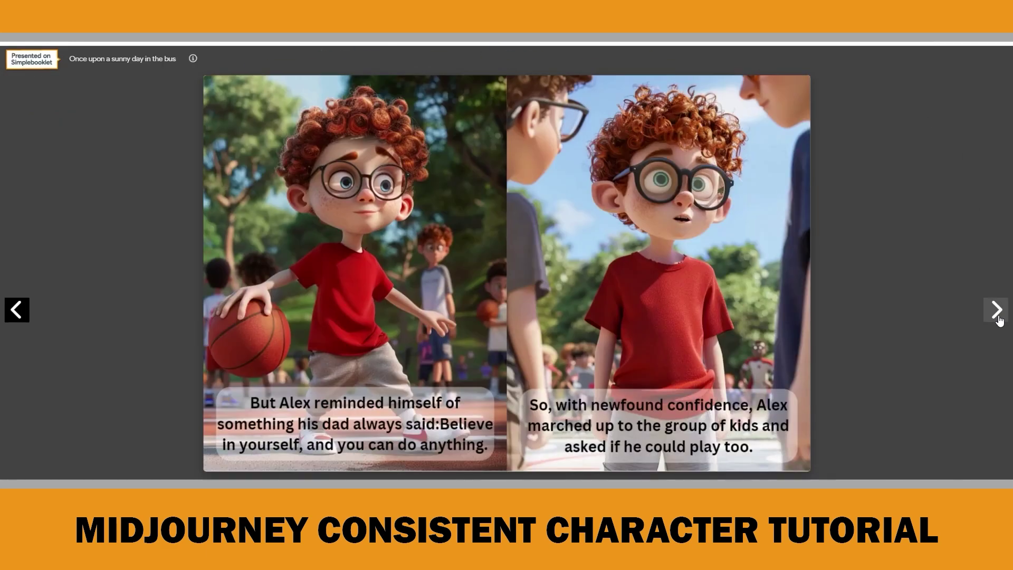
{"action": "left_click", "coordinate": [997, 316]}
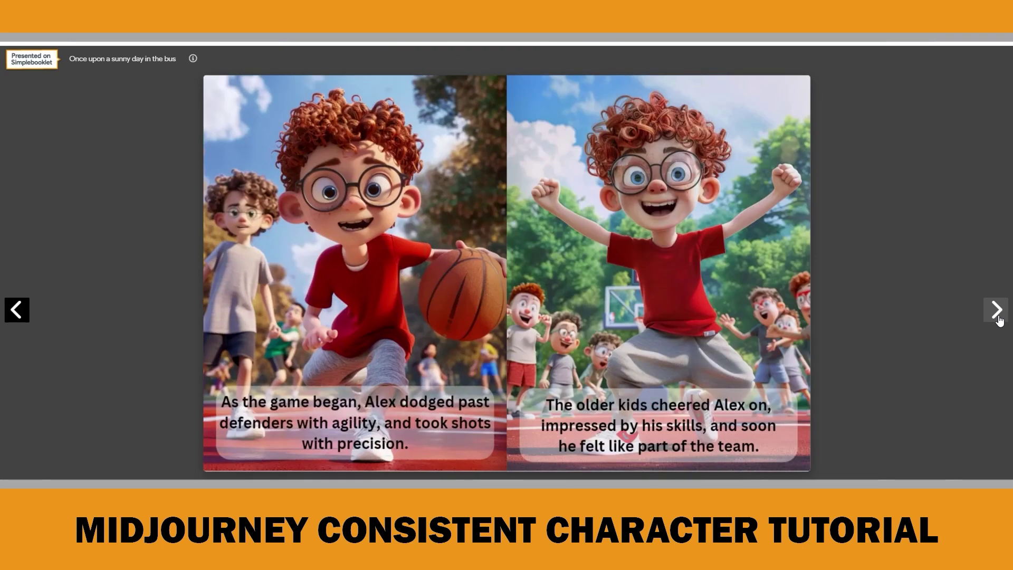
{"action": "left_click", "coordinate": [997, 316]}
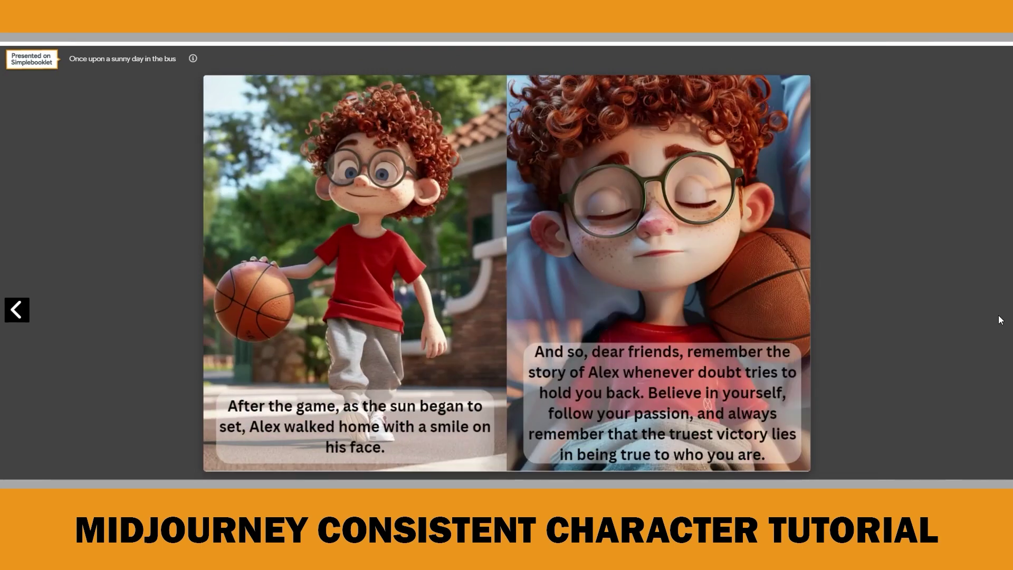